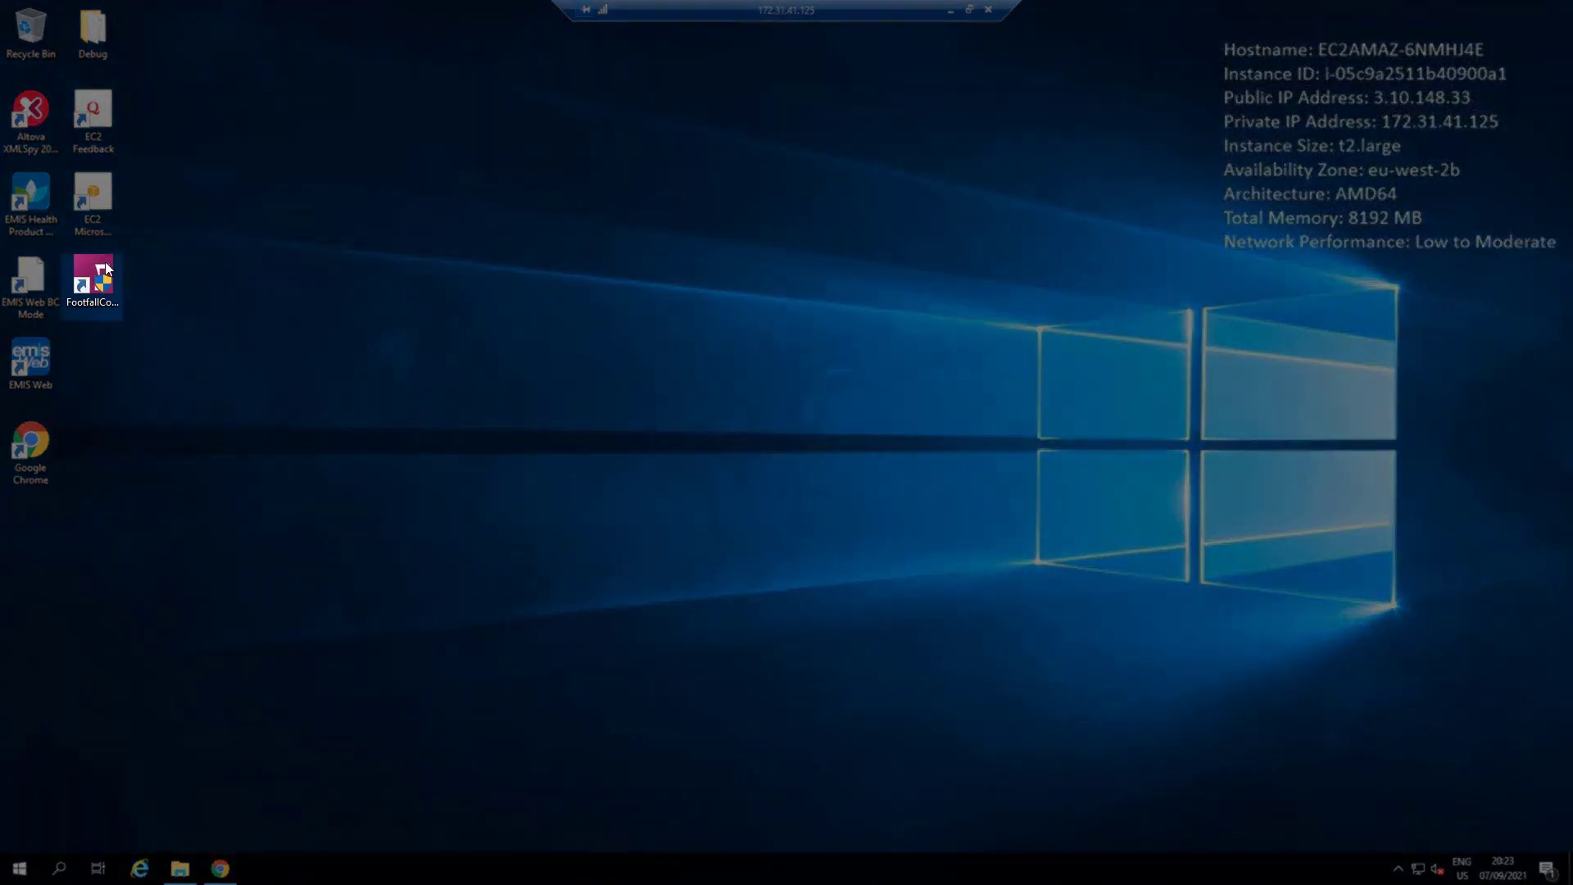
Step: Launch Footfall Connect, dismiss the connection error, and sign in to EMIS Web with the EMIS username and password
double_click(105, 262)
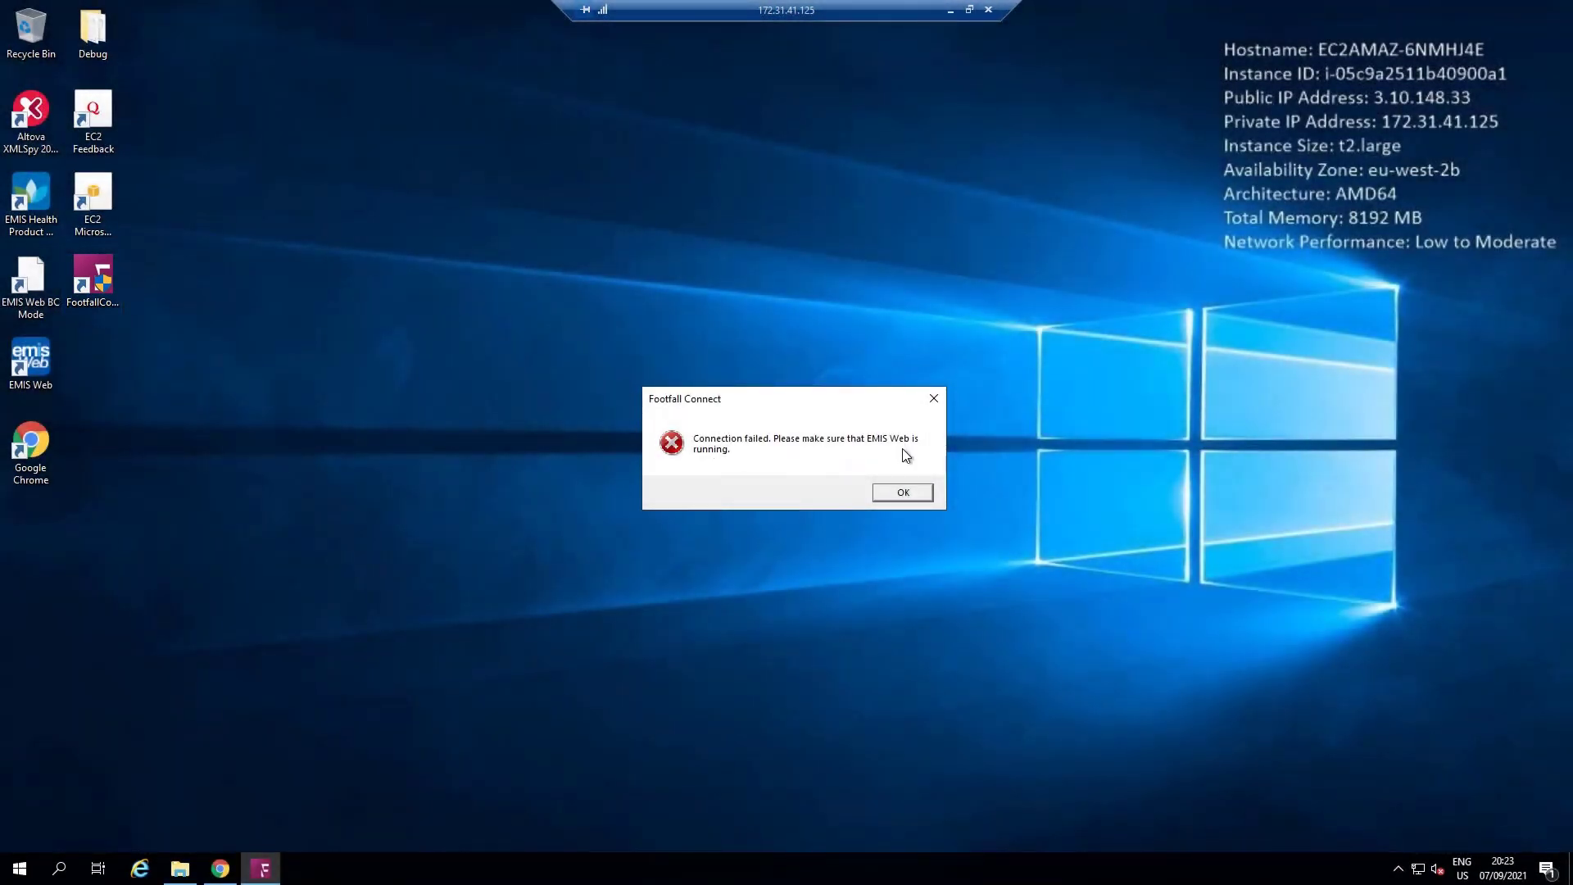
left_click(903, 491)
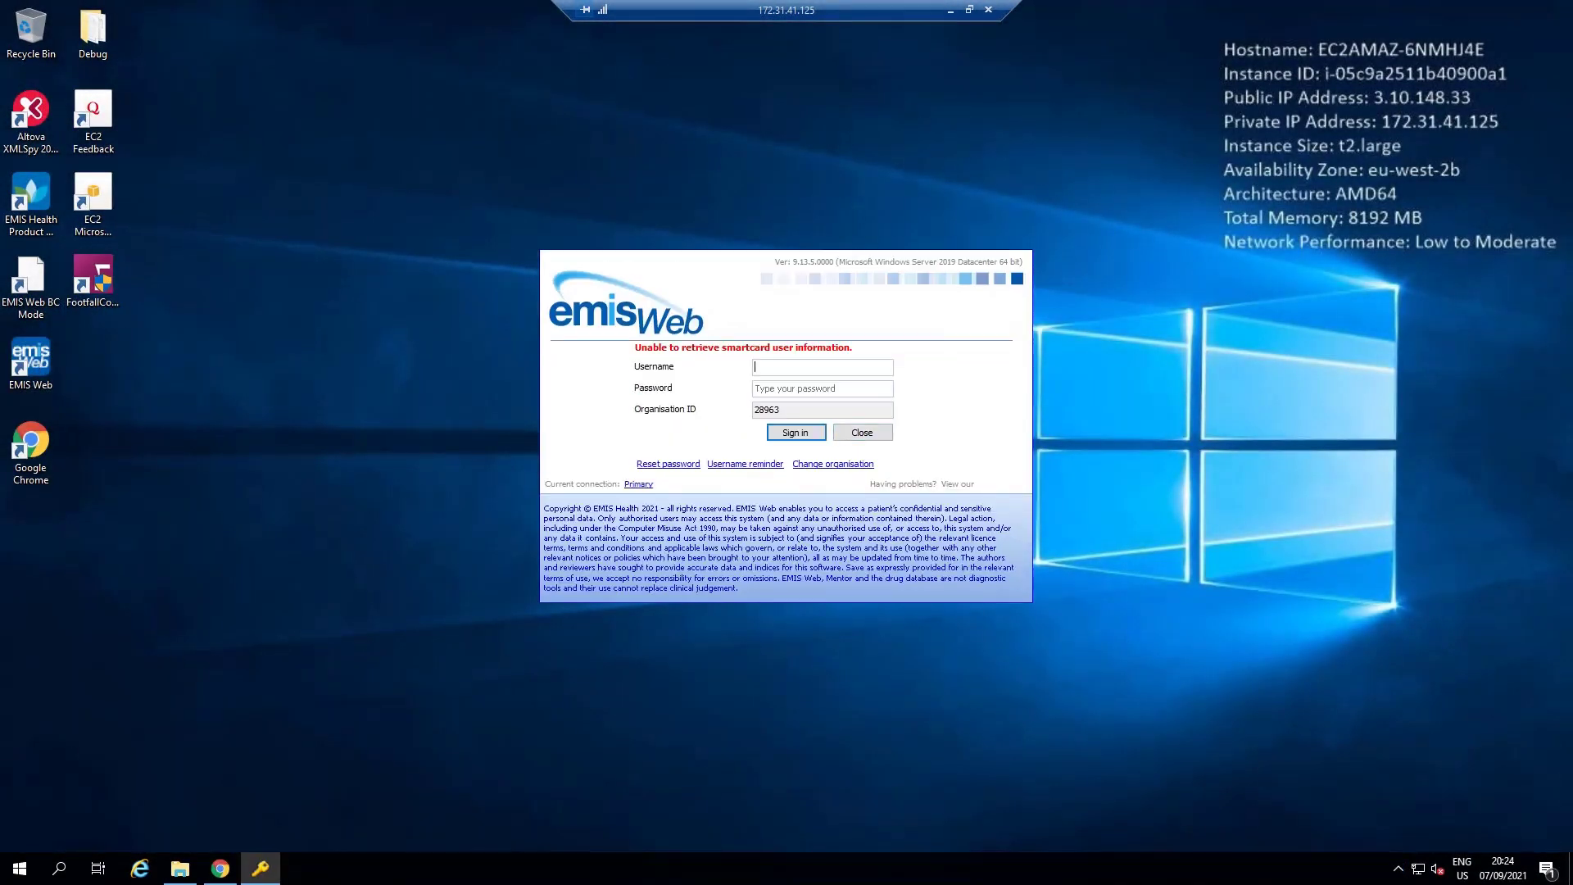
type("SiliconTest")
left_click(842, 385)
key("Return")
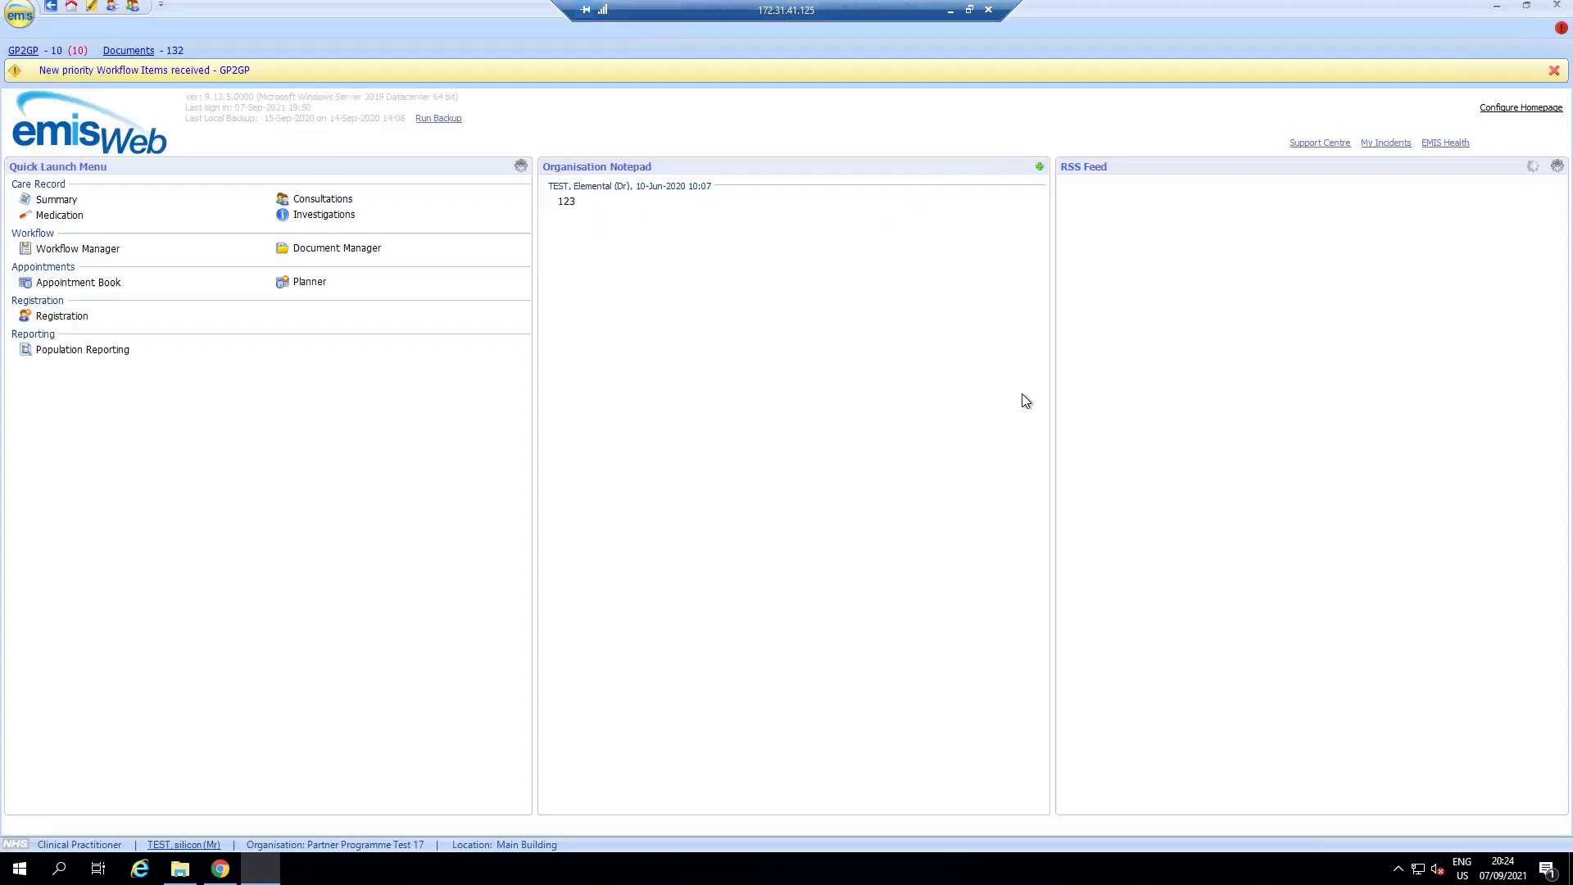
Step: Minimise EMIS Web, relaunch Footfall Connect, and fill in the Footfall user login and password for CS Test Practice
left_click(1495, 7)
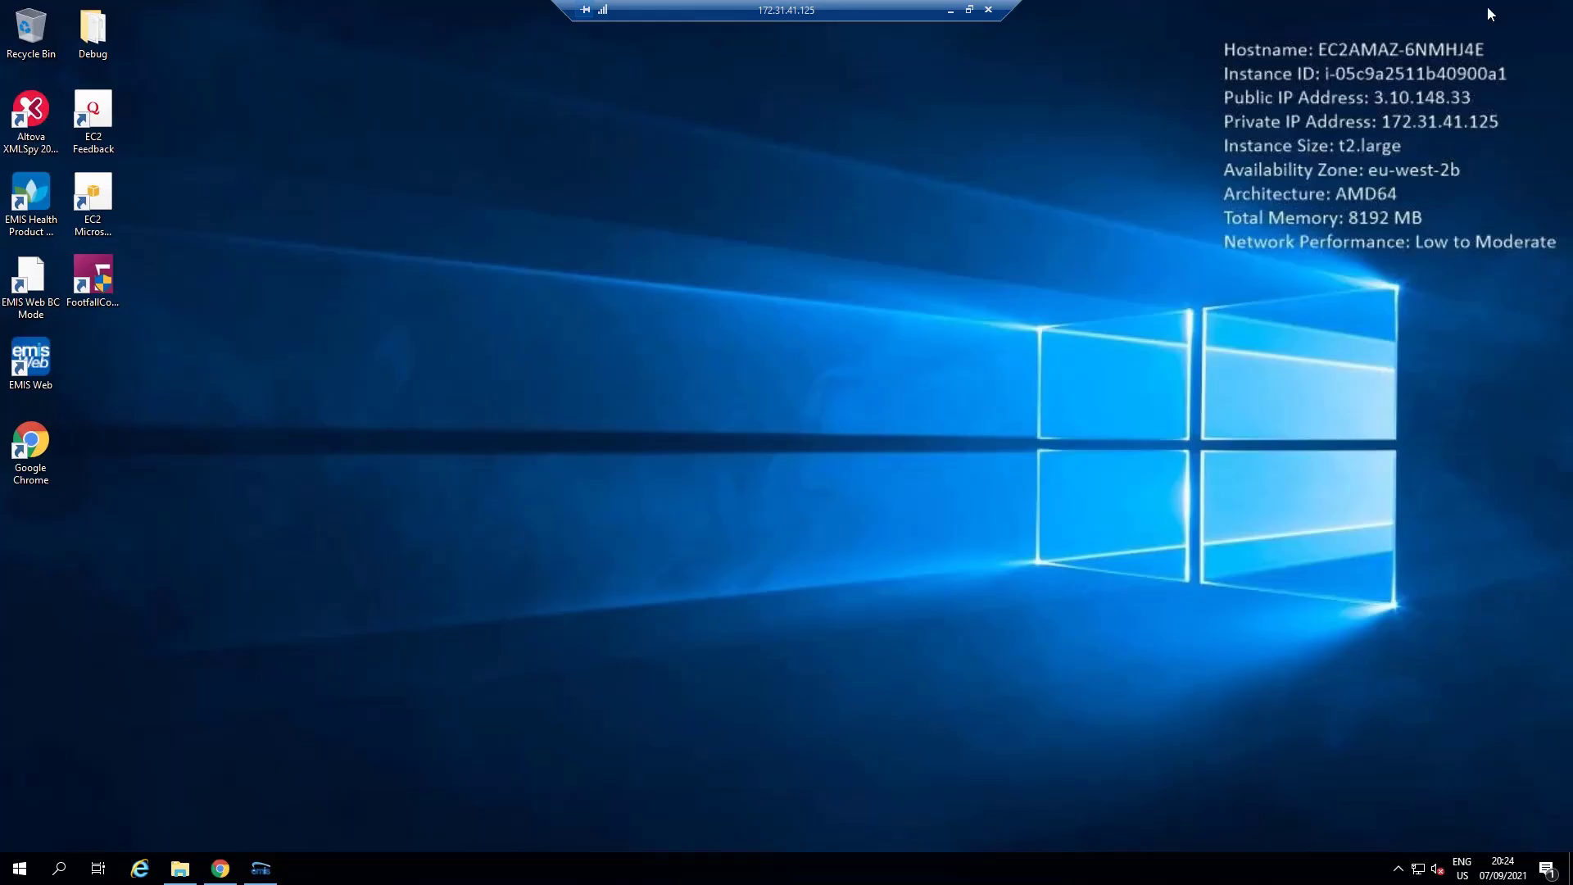
double_click(90, 275)
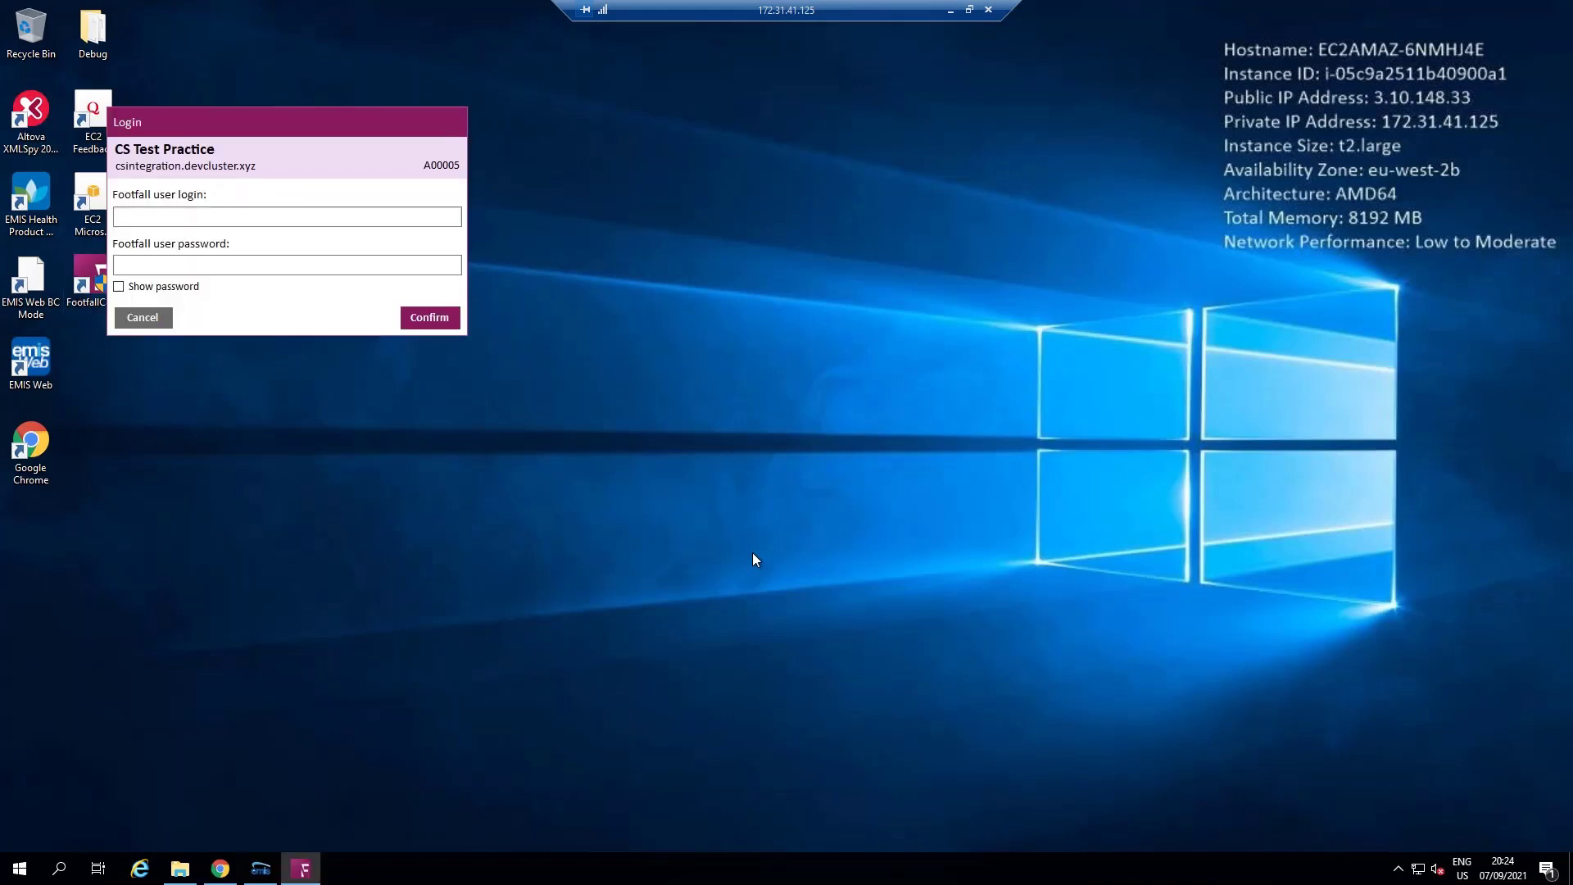
left_click_drag(358, 116, 878, 314)
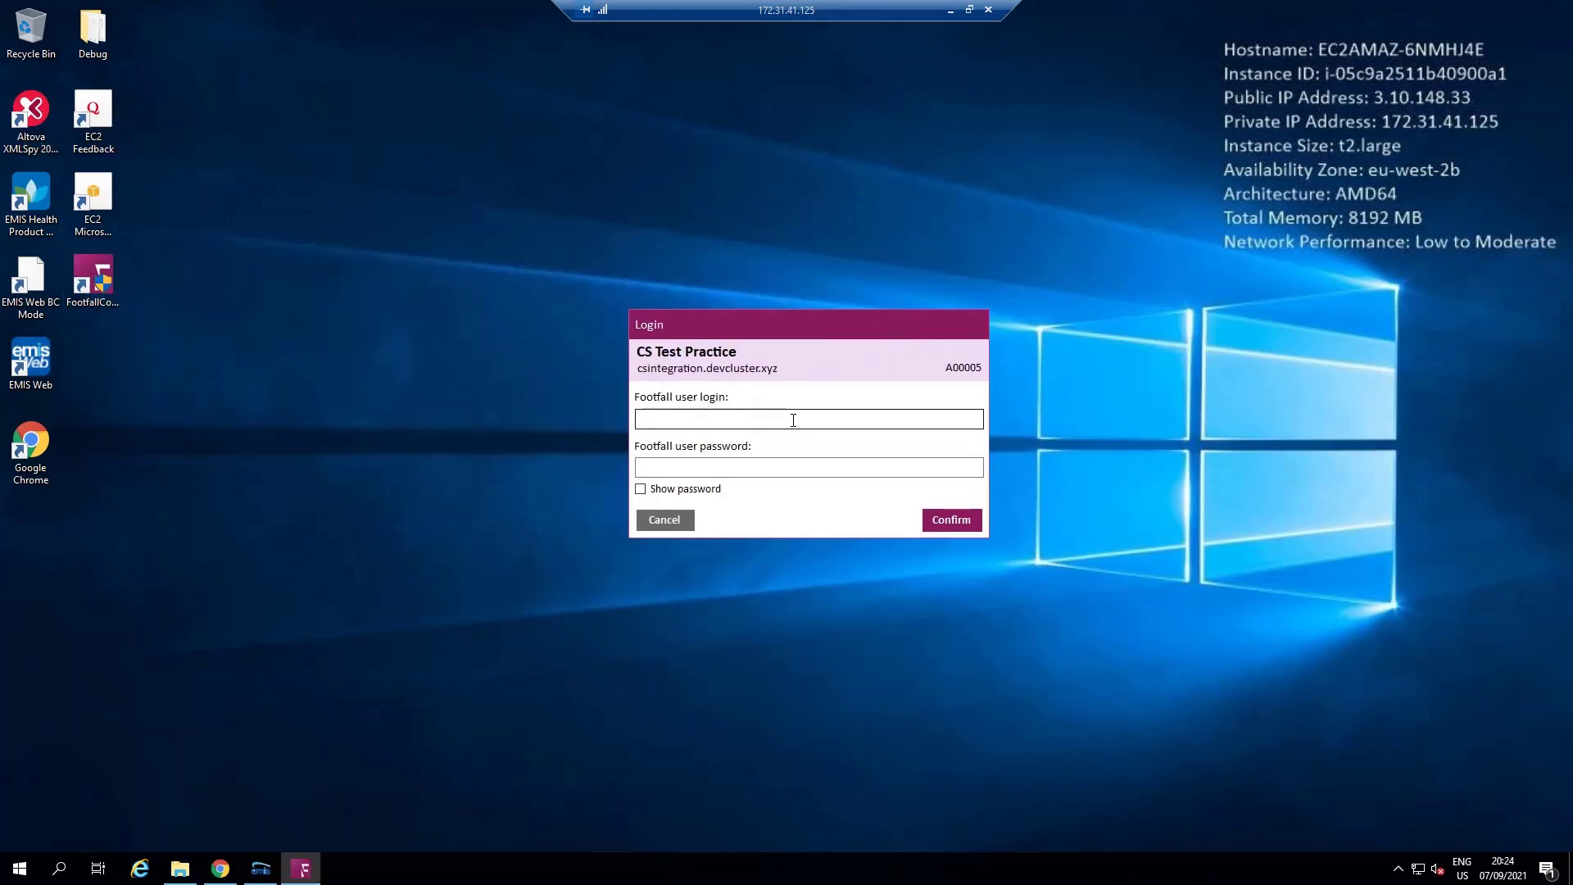
left_click(773, 469)
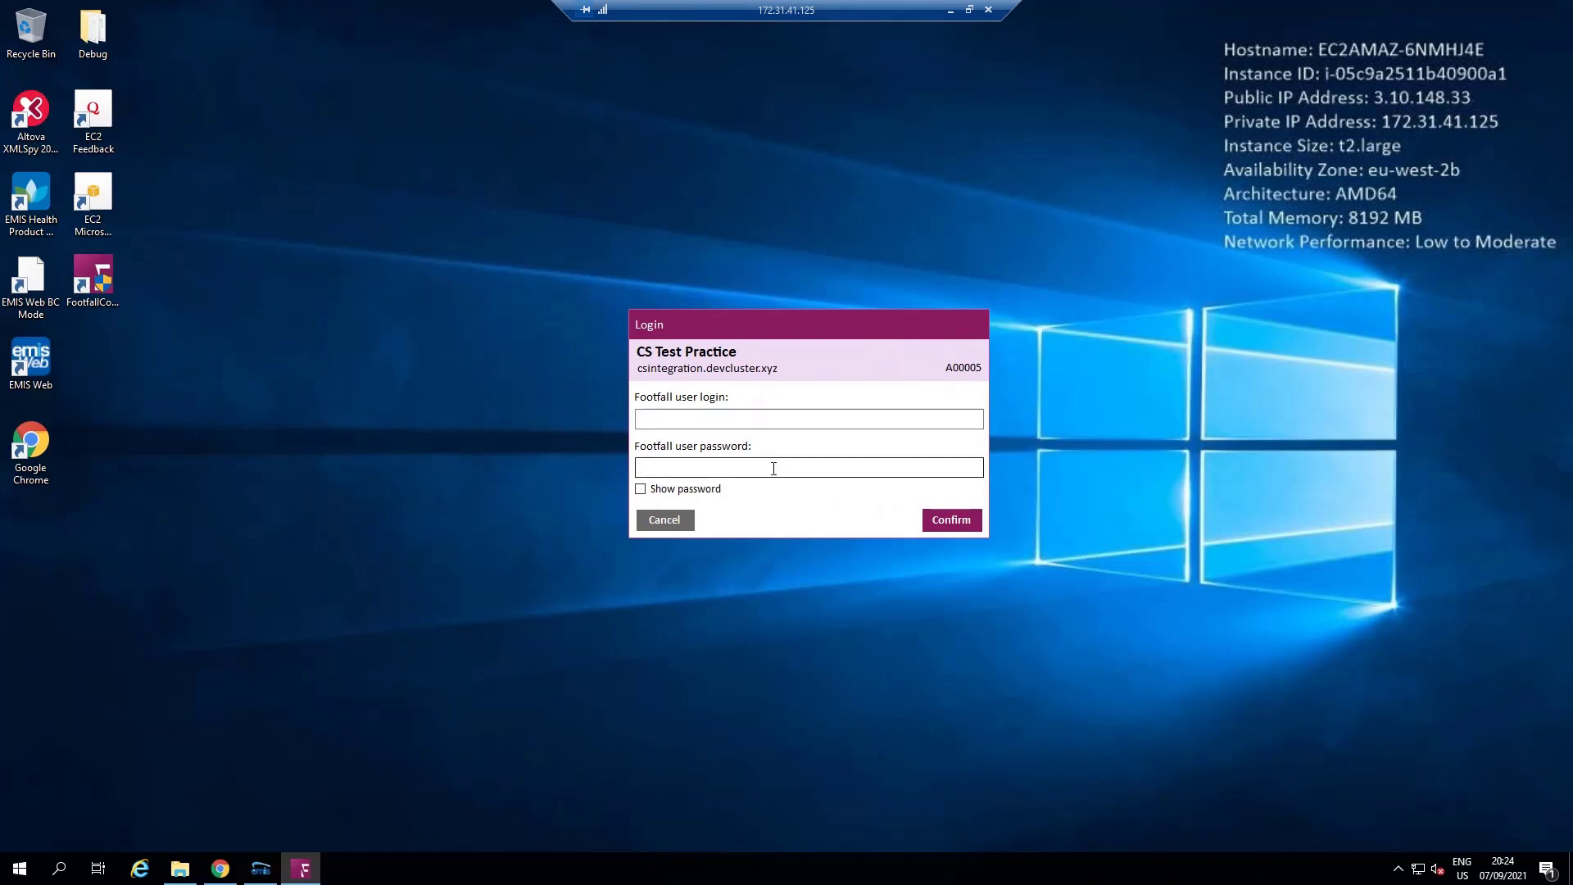
left_click(768, 419)
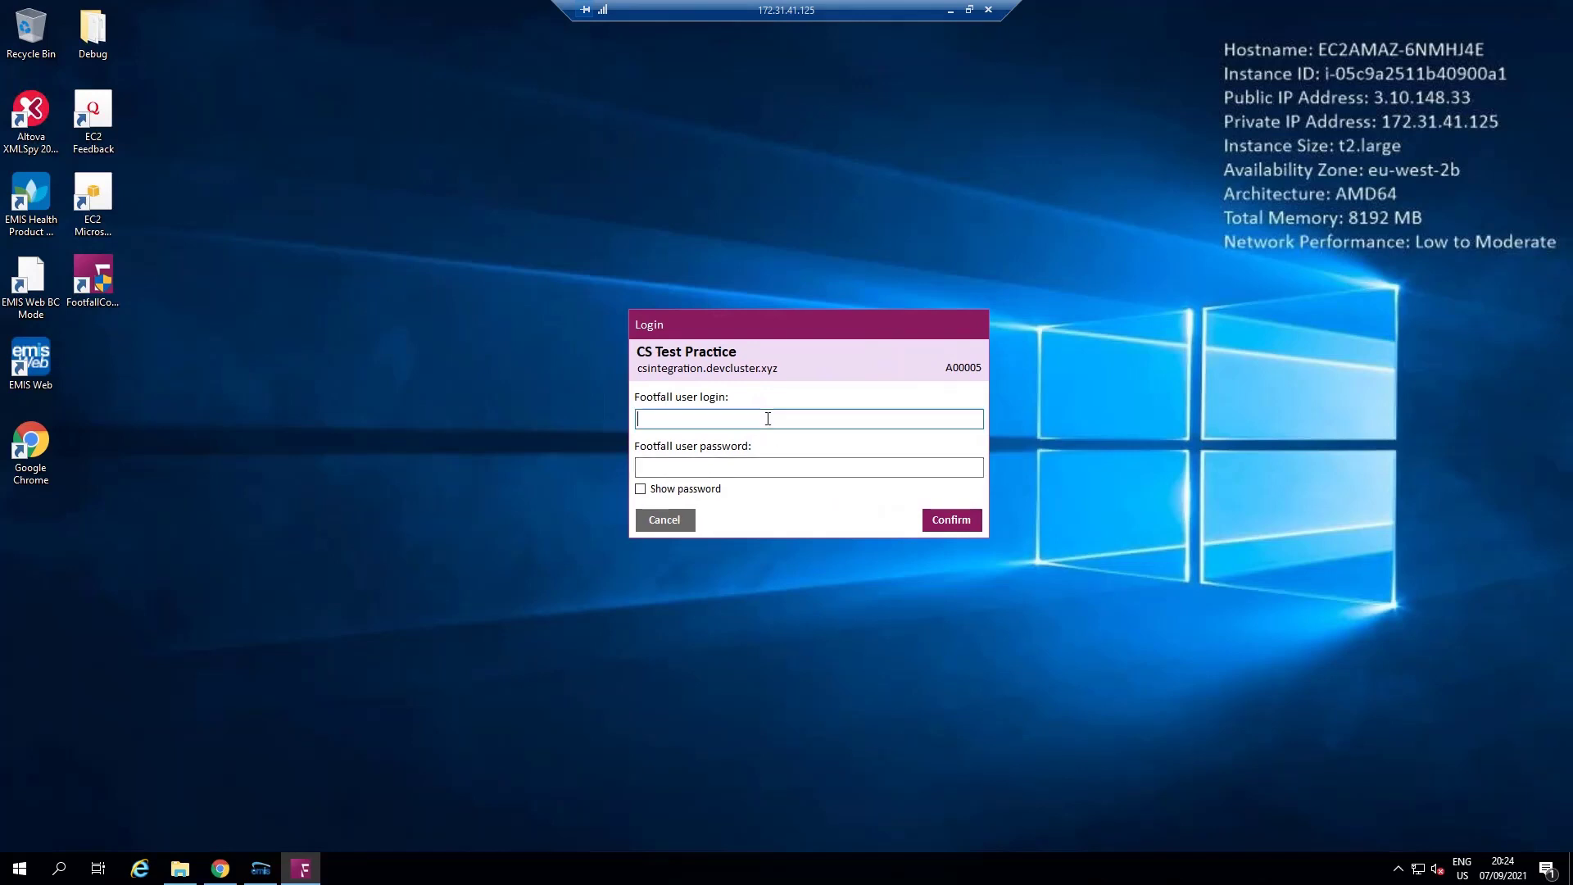
left_click(680, 467)
type("*********")
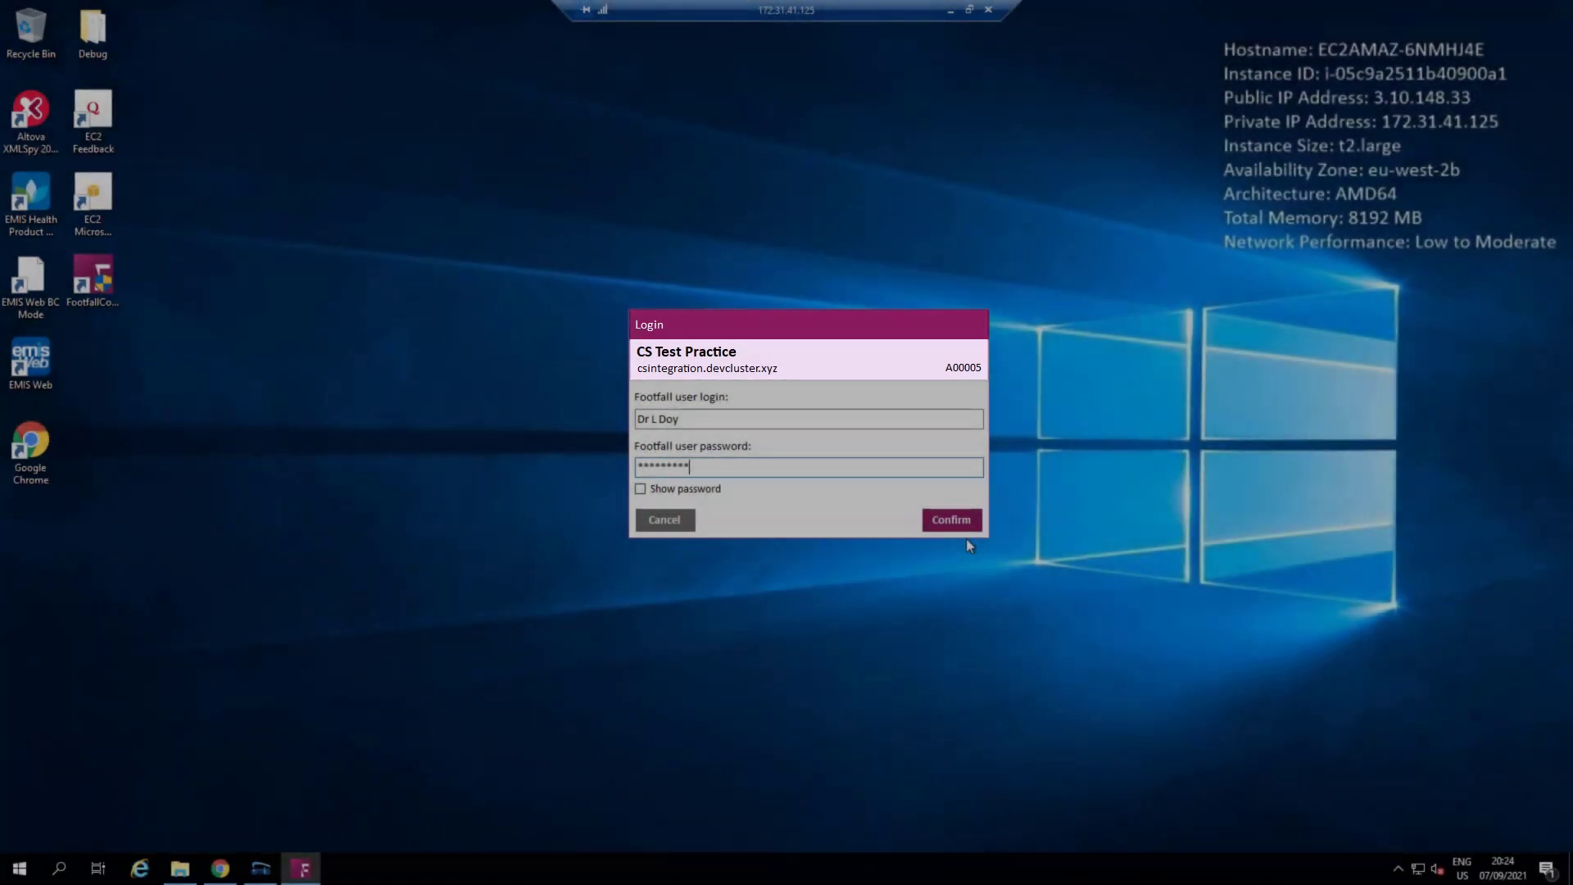
Step: Submit the Footfall login, park its toolbar at lower left beside EMIS Web, and reveal Logout/Exit
left_click(967, 522)
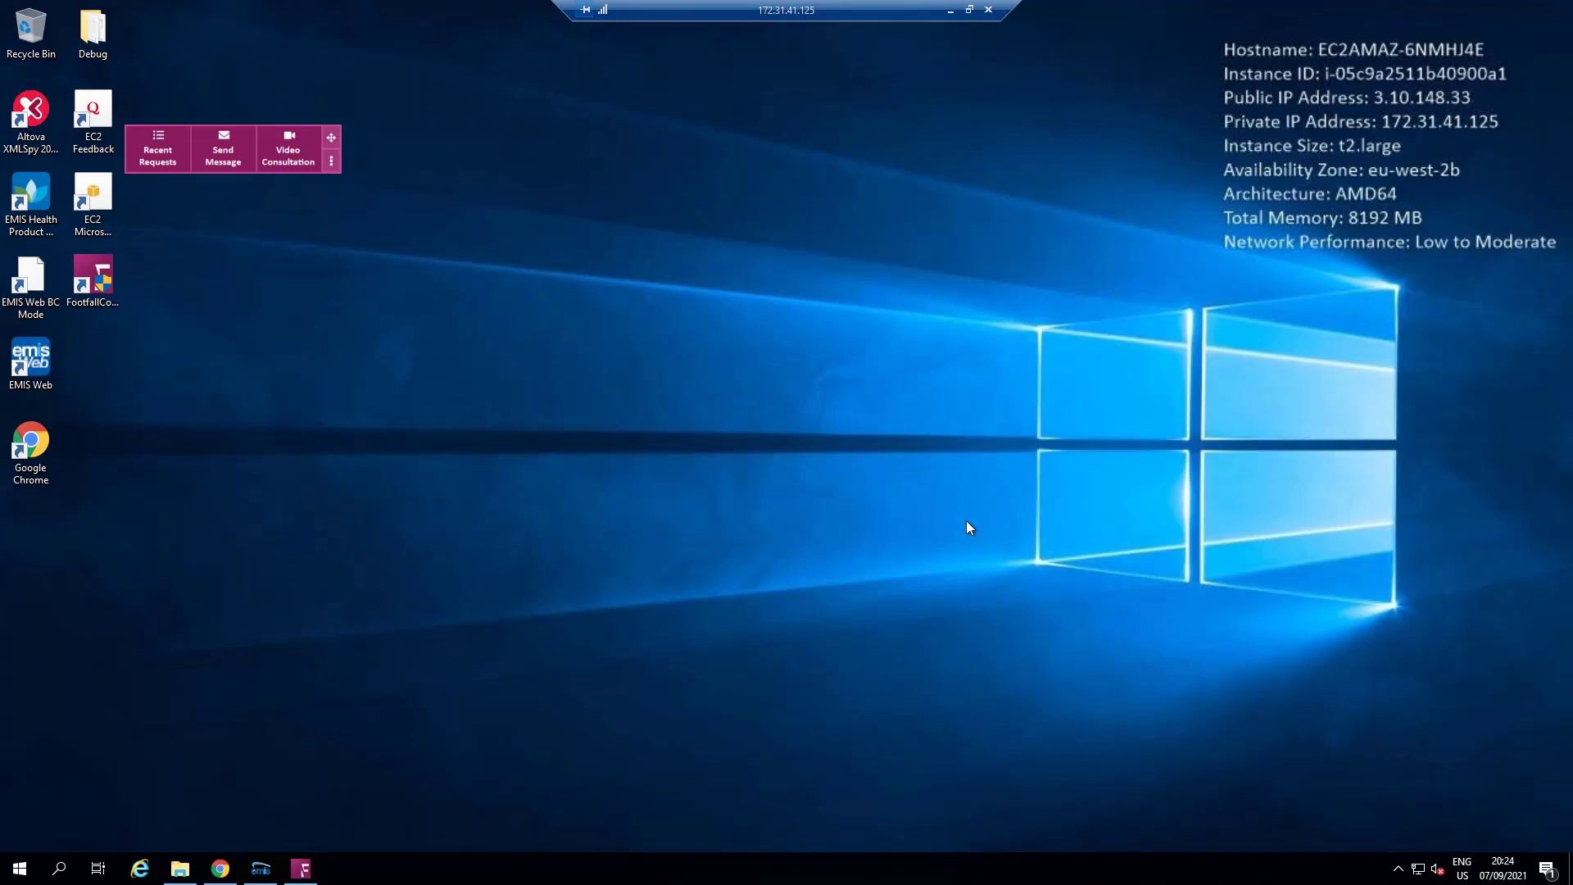
left_click_drag(332, 135, 1273, 703)
left_click_drag(1113, 695, 988, 633)
left_click(262, 868)
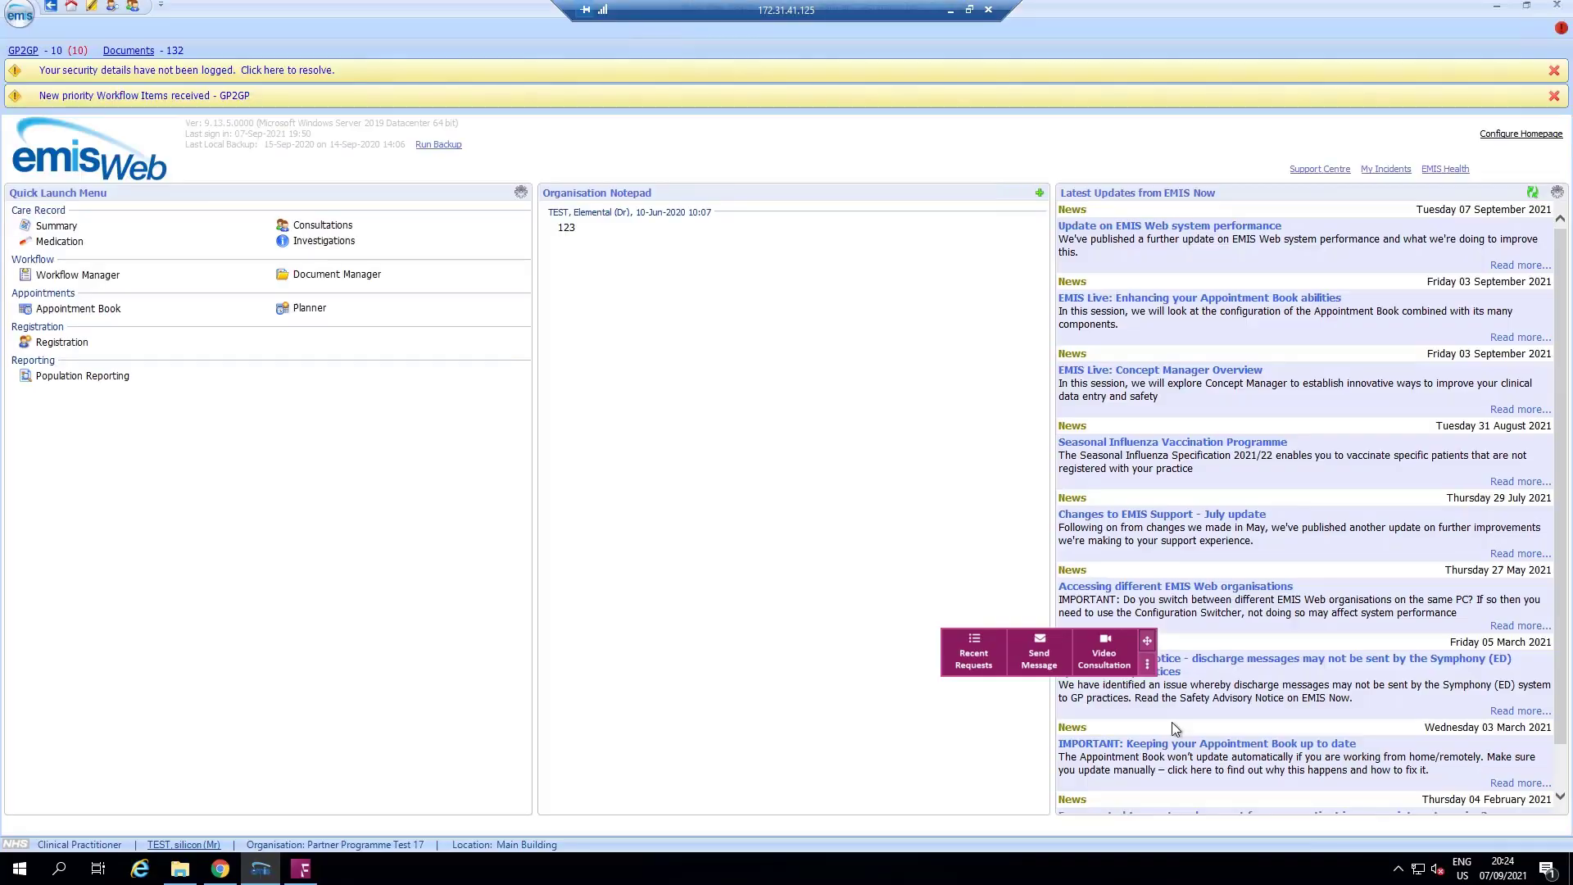
left_click_drag(1146, 642, 232, 745)
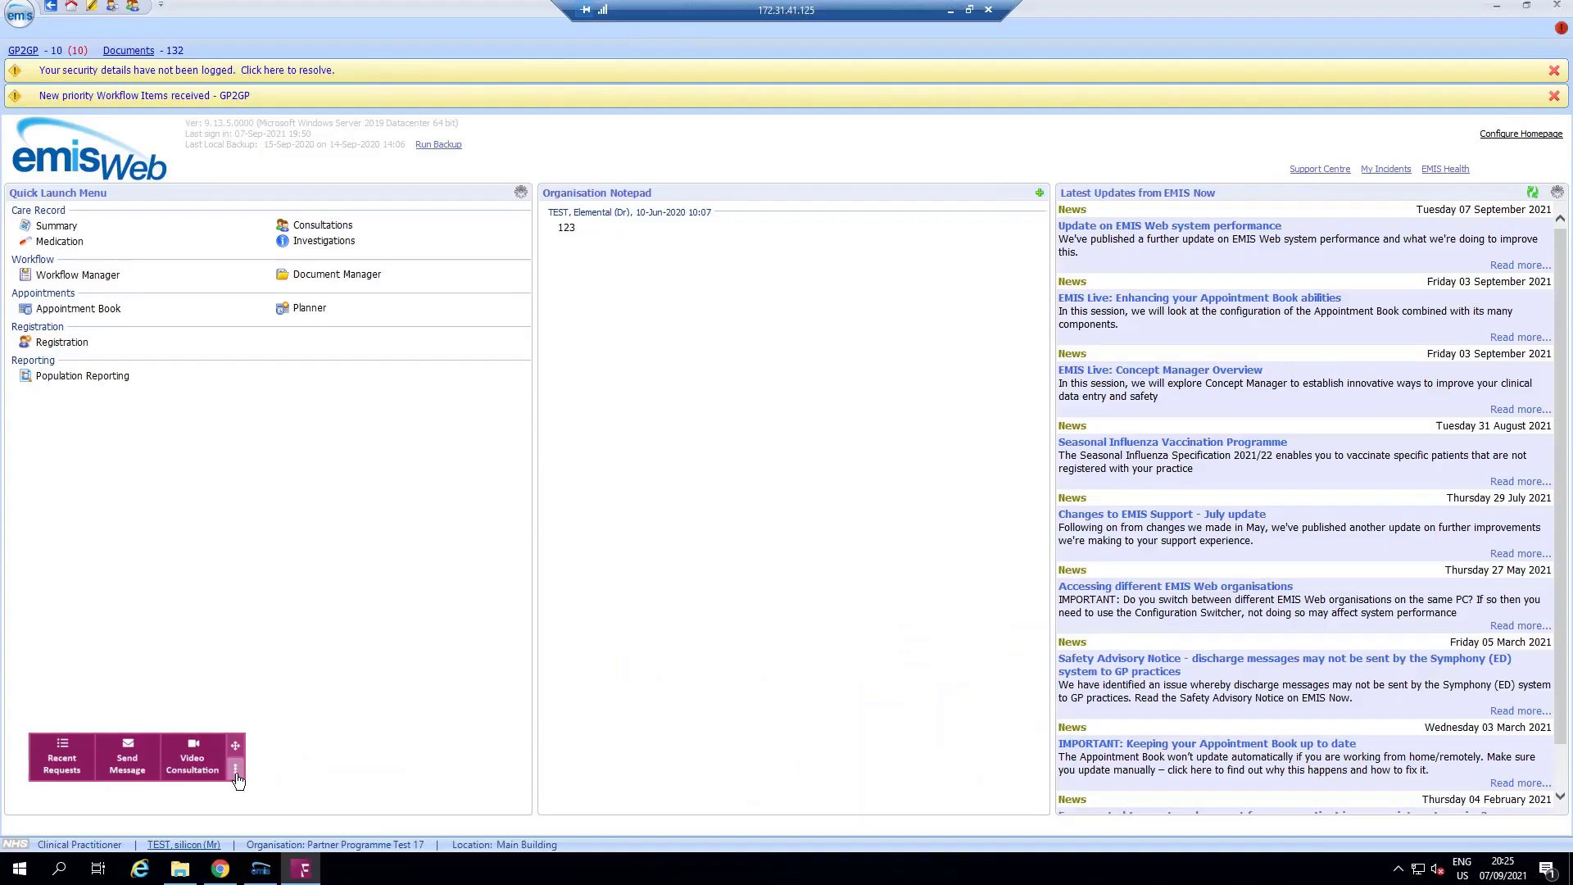
left_click(235, 771)
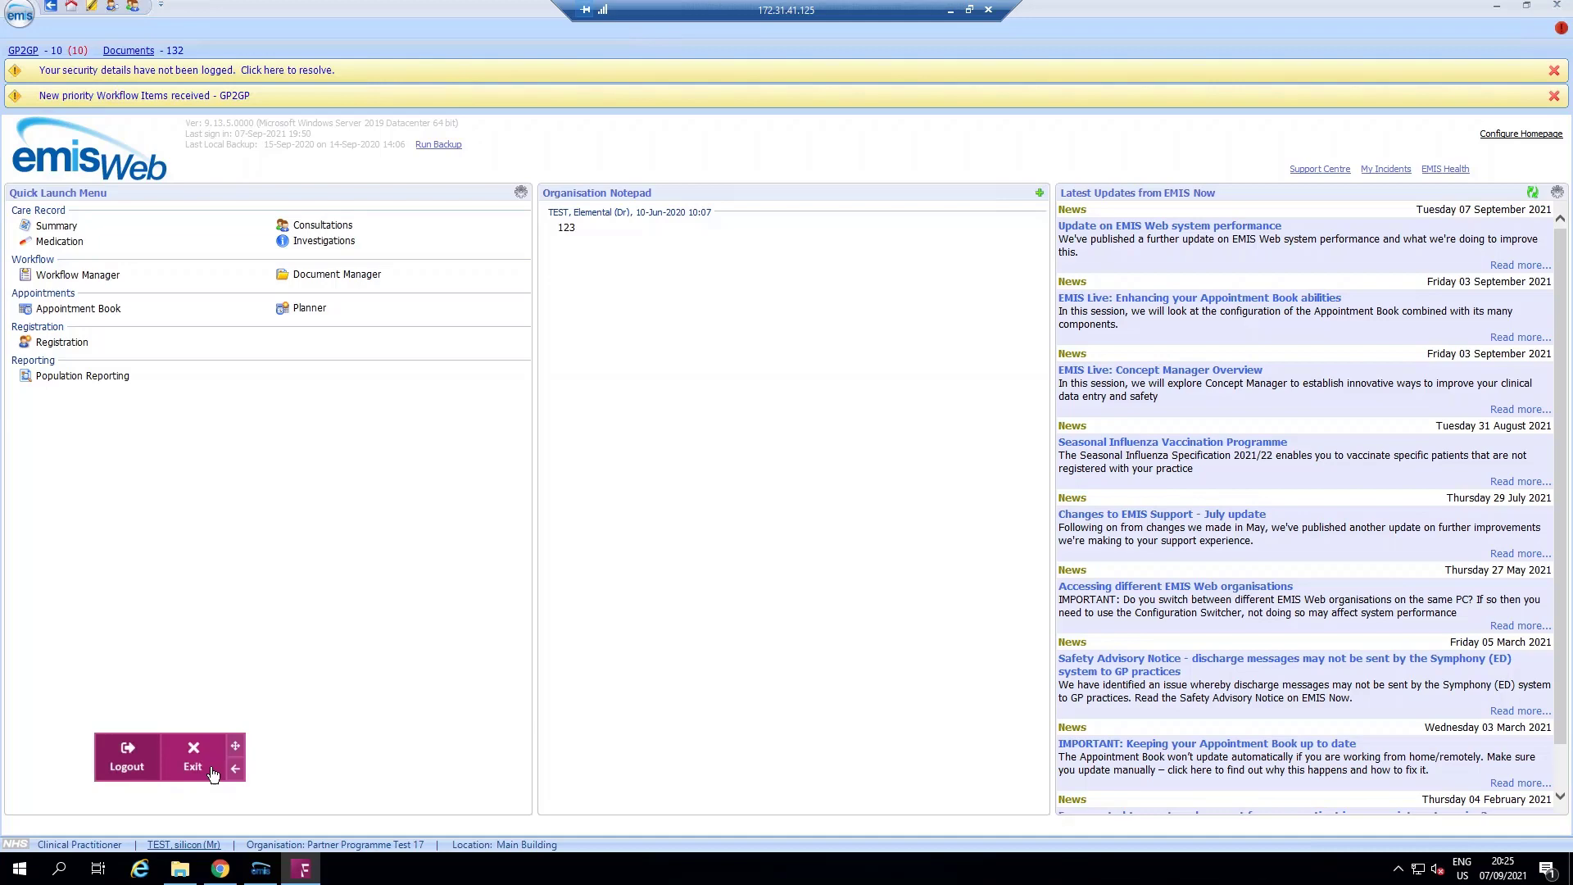
Step: Restore the toolbar's main actions and bring up Contraceptive Pill Review episode #479 in the dashboard
left_click(235, 769)
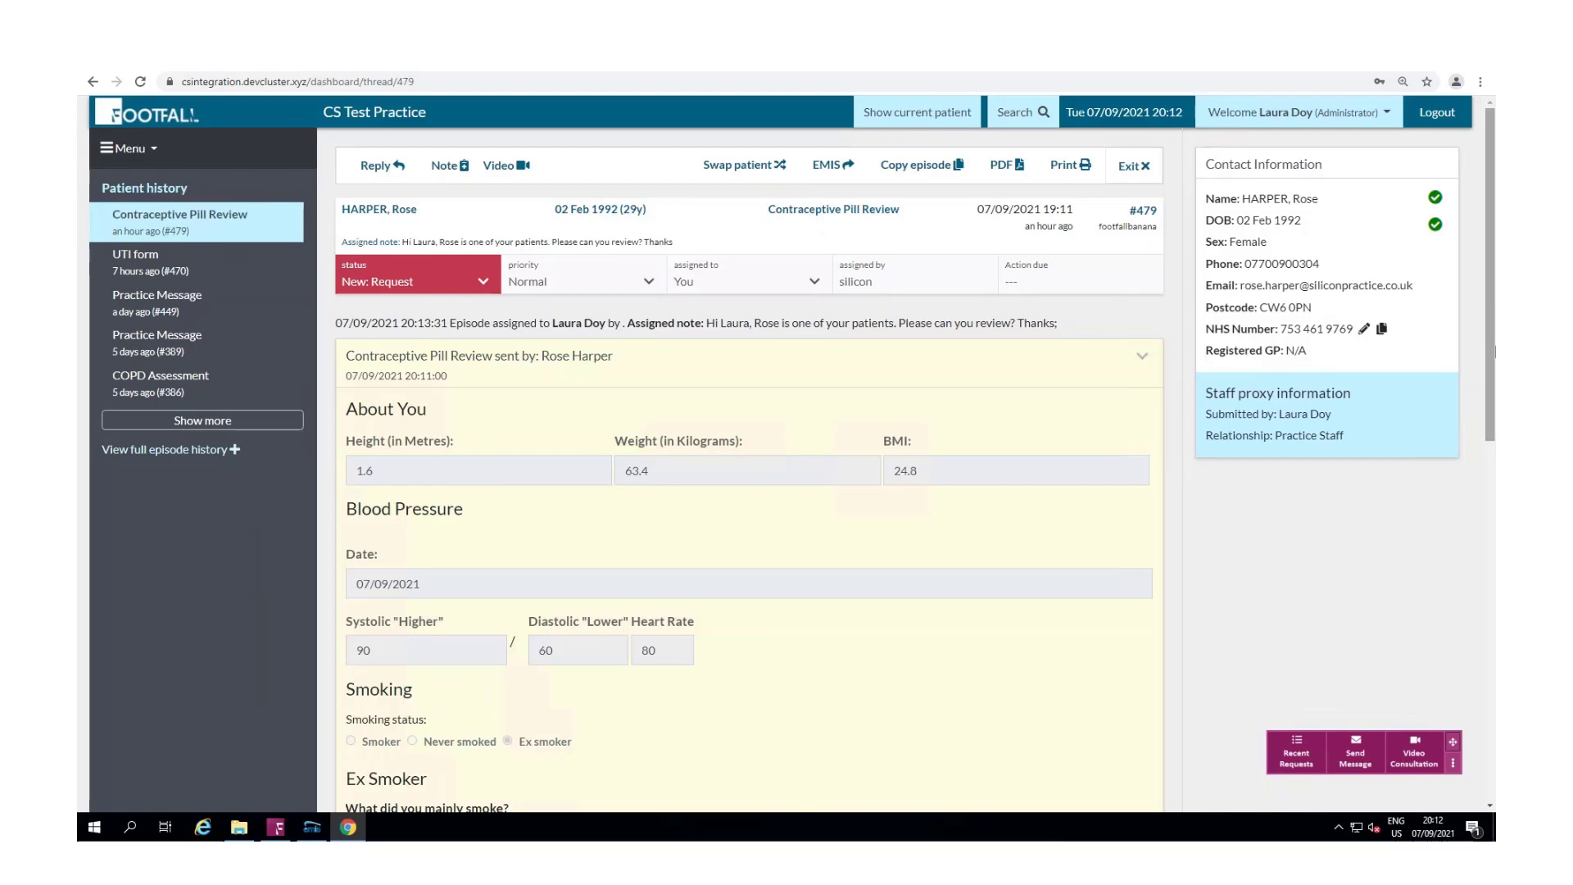
left_click_drag(1493, 344, 1438, 293)
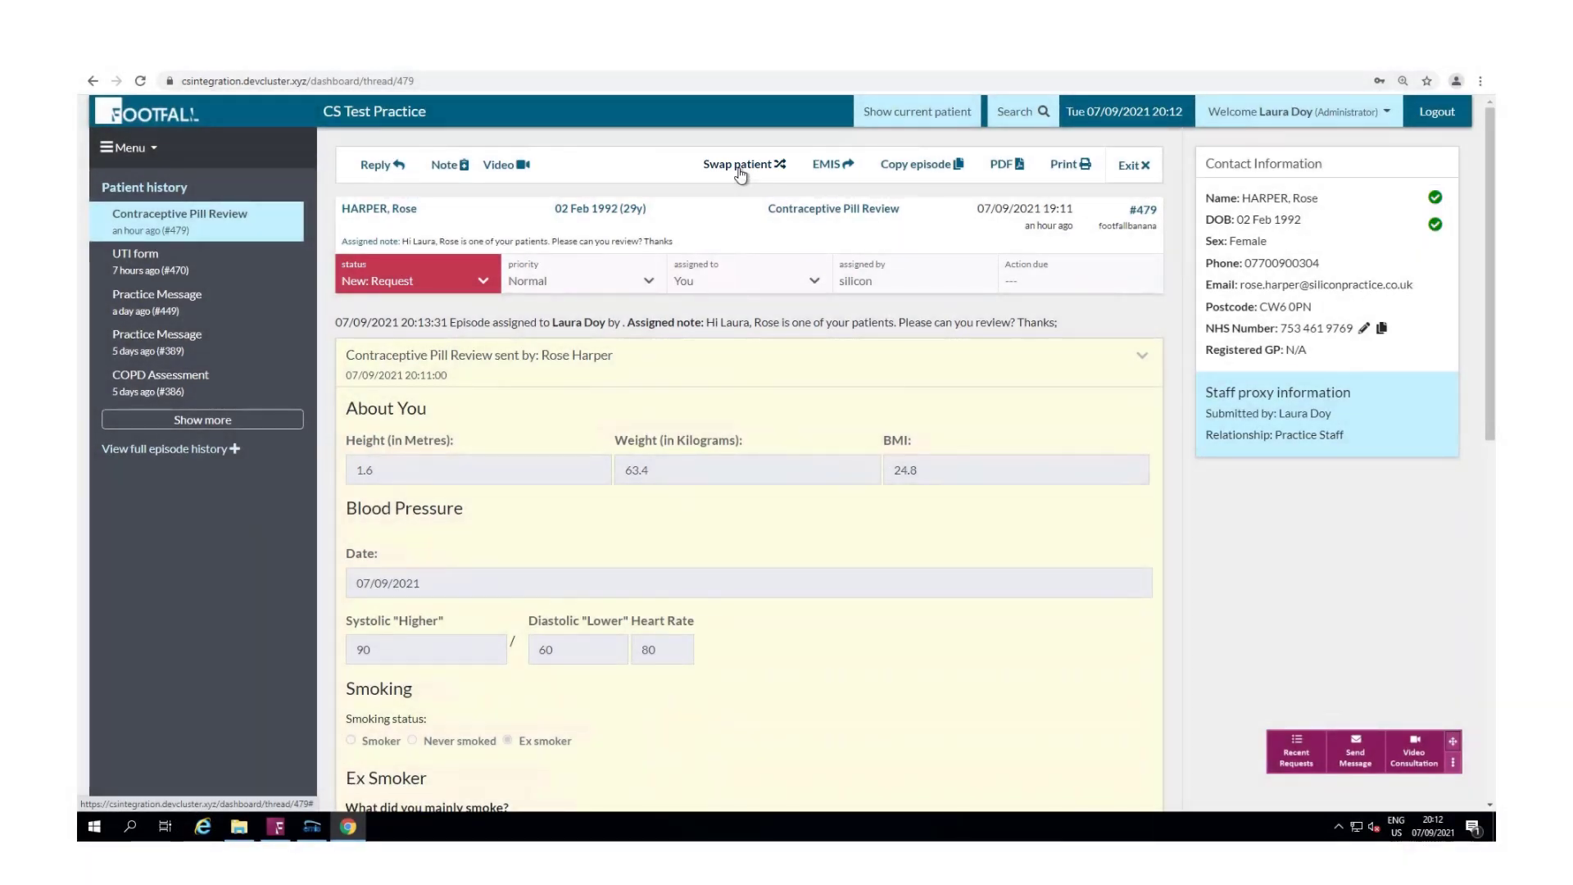
Step: Swap the episode's patient into EMIS Web, confirm the record opened, then return to the episode page
left_click(740, 166)
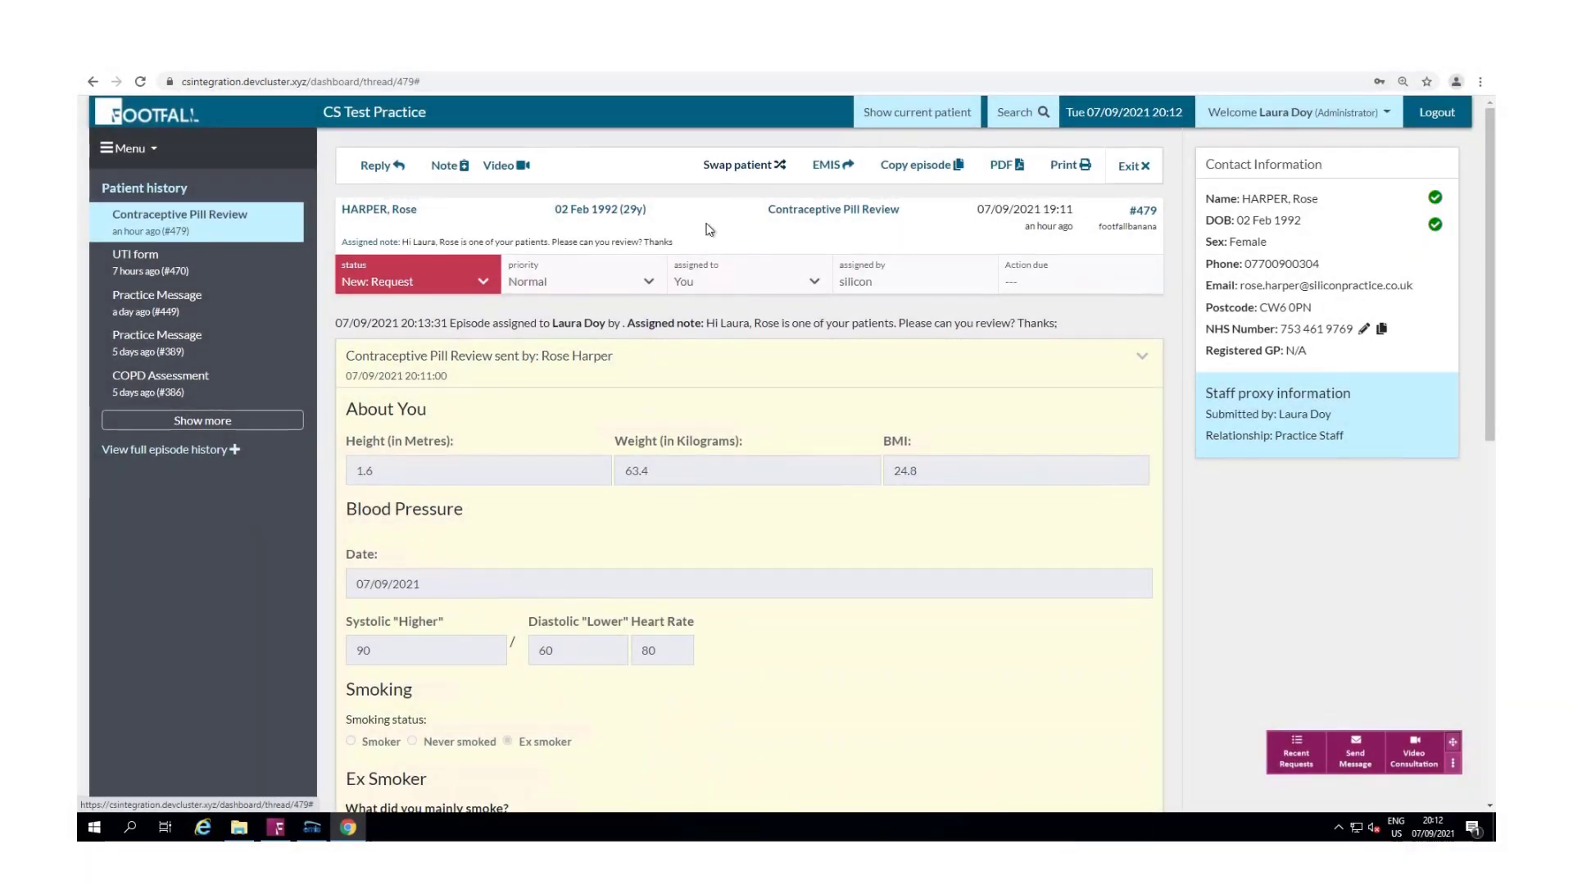
left_click(315, 830)
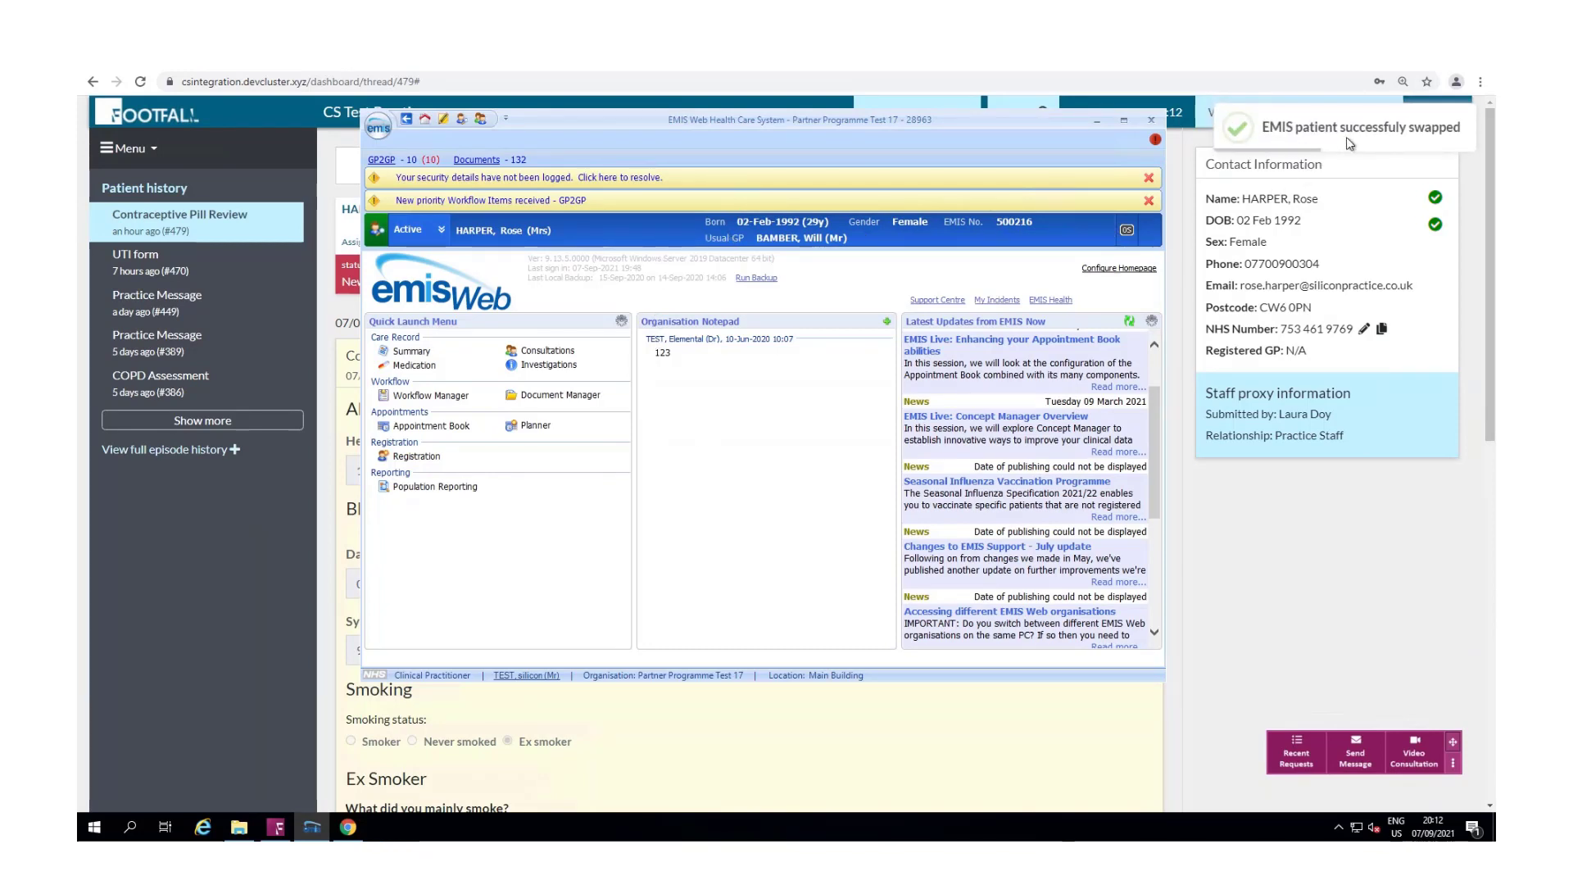
left_click(1242, 600)
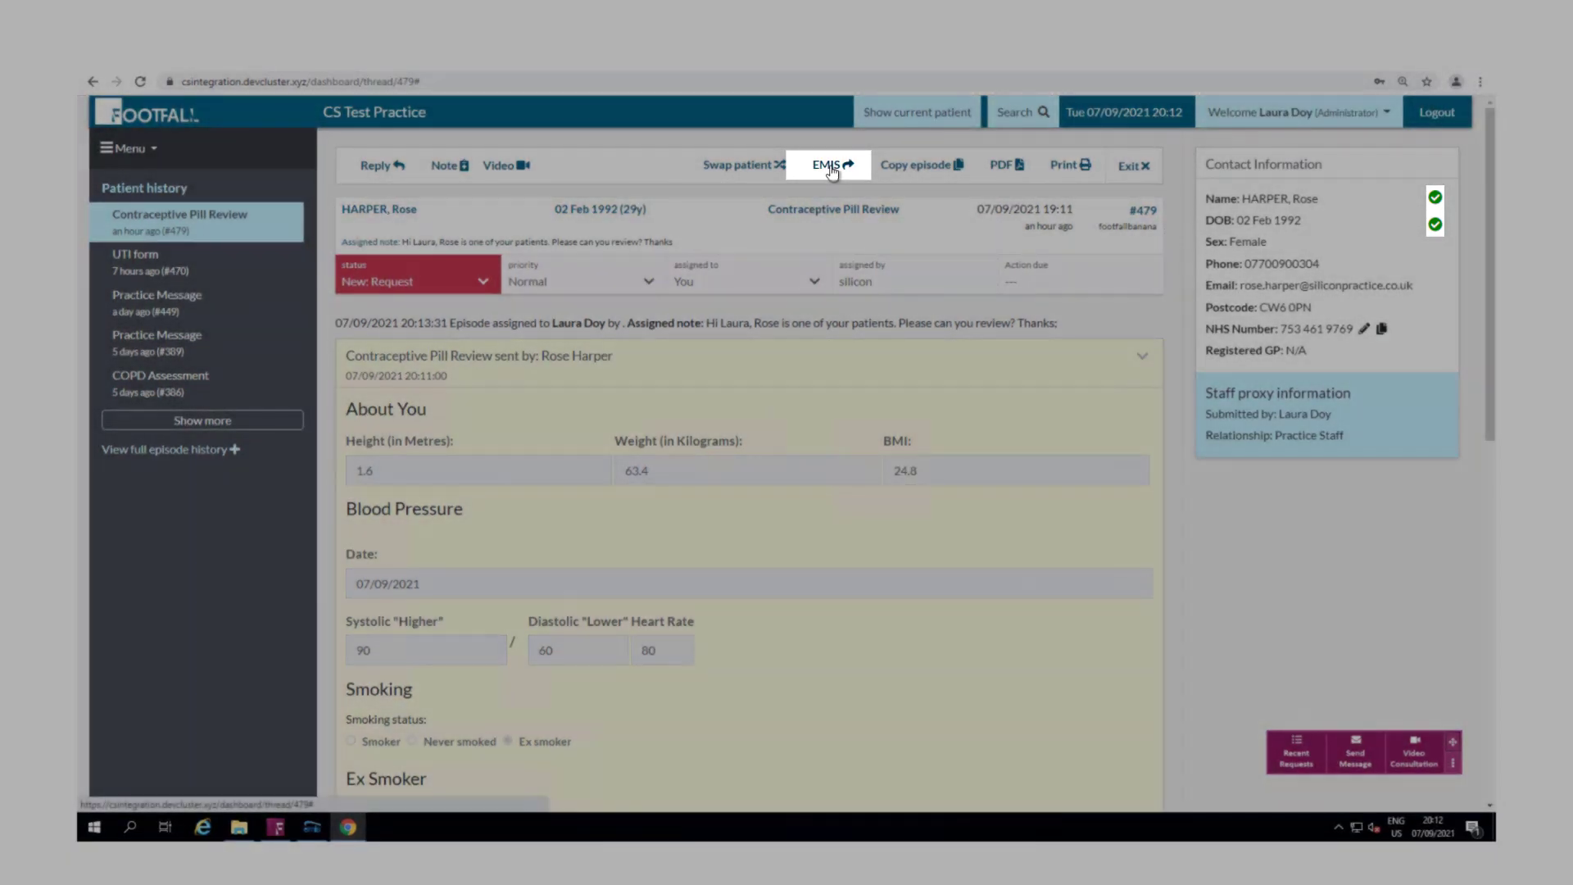
Step: Open the copy-to-EMIS preview and test the Ex-smoker and Amenorrhea toggles, leaving all six codes on
left_click(830, 167)
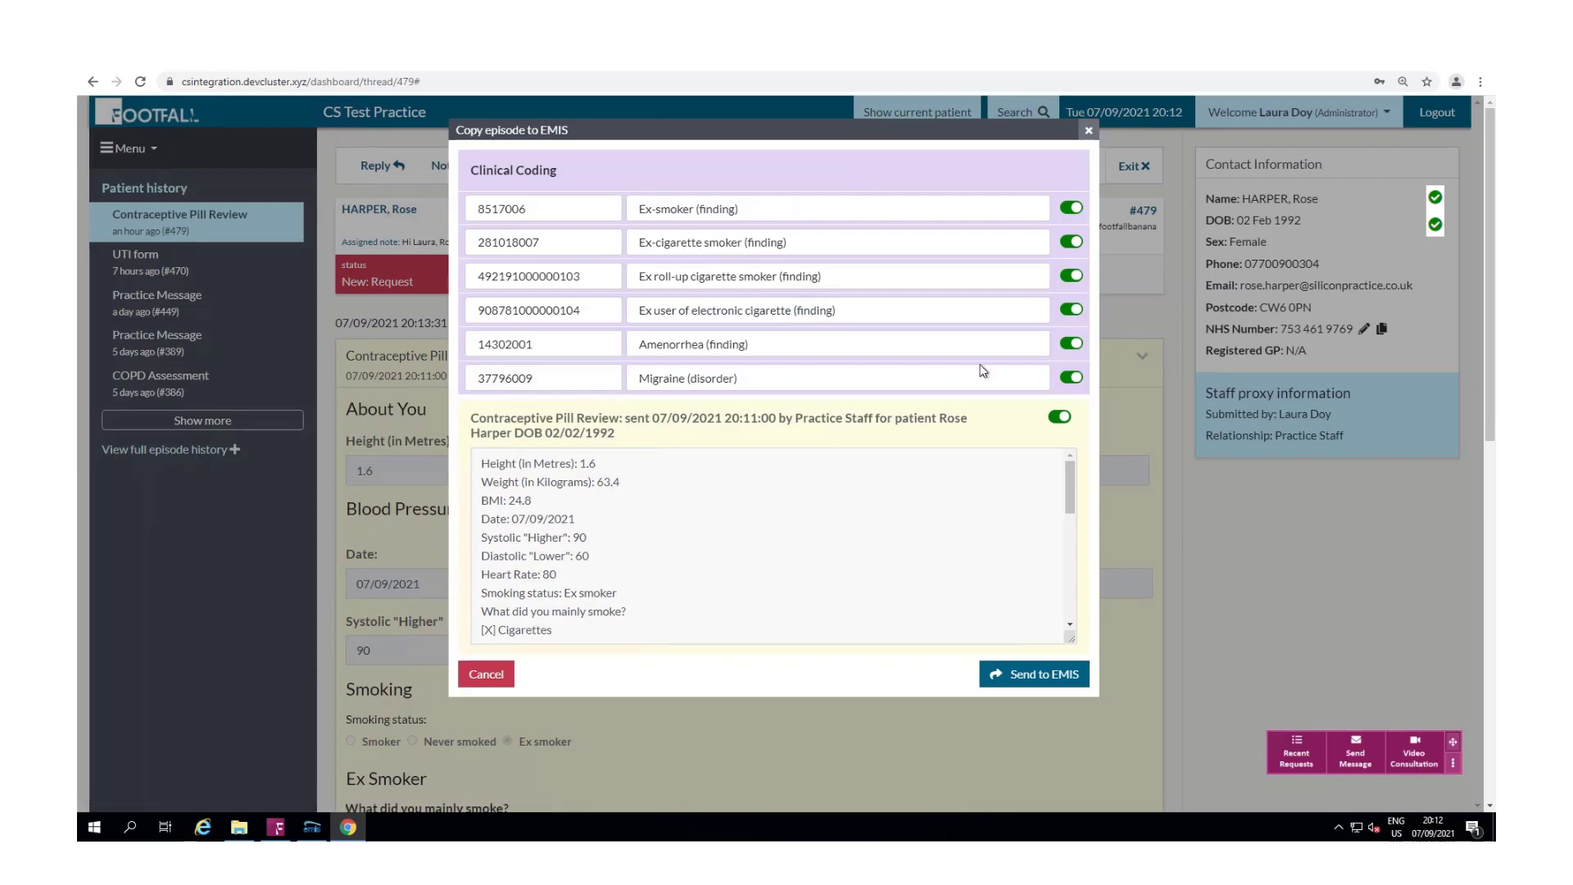
left_click(1067, 210)
left_click(1067, 210)
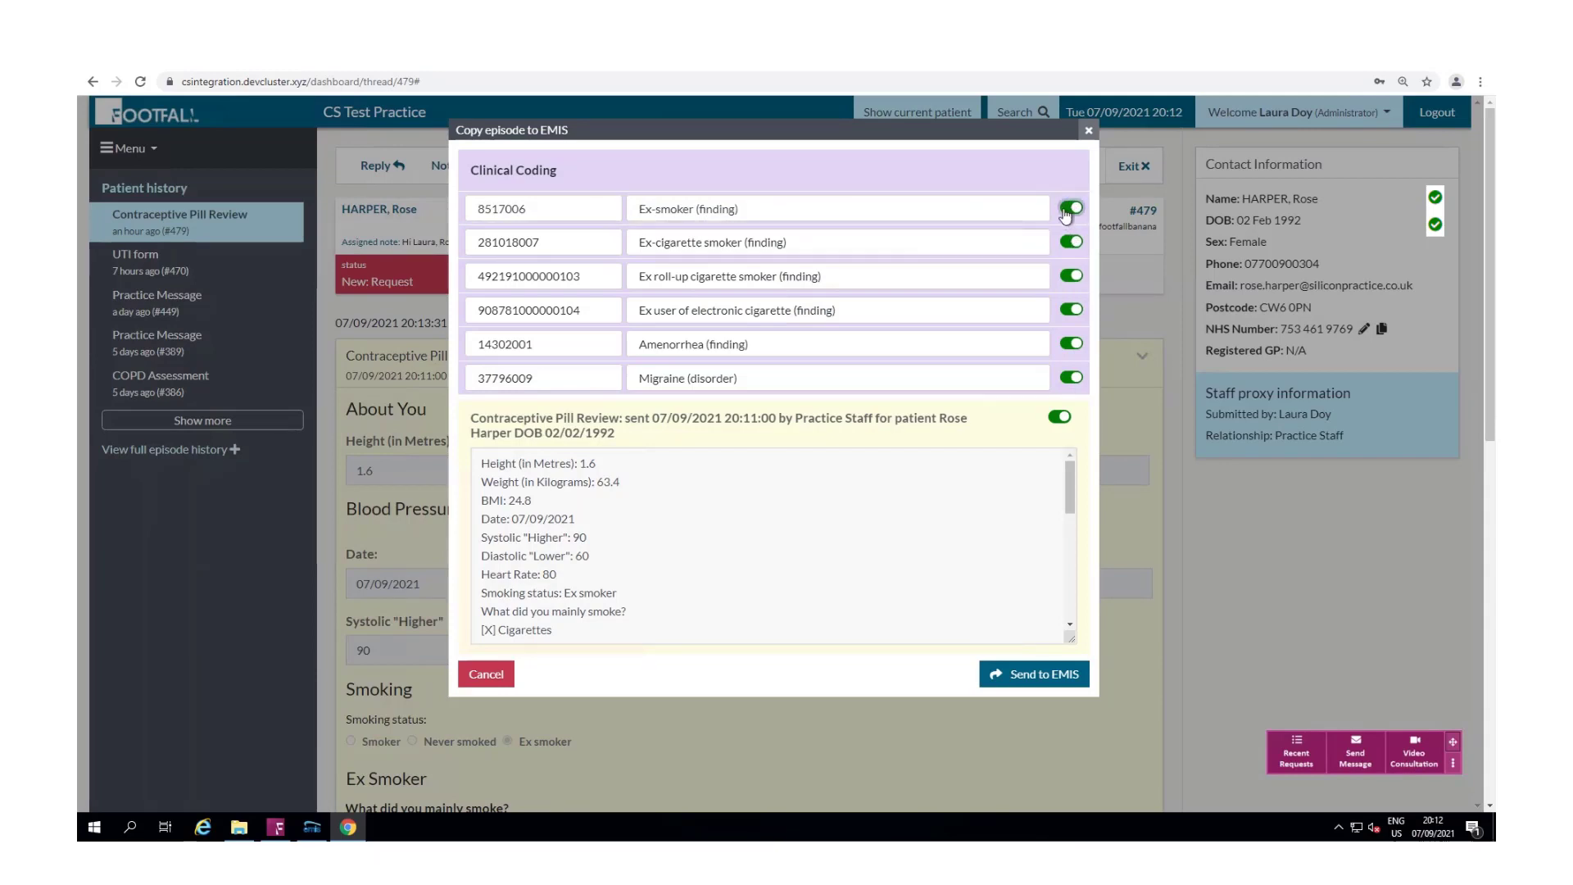
left_click(1072, 346)
left_click(1072, 345)
left_click_drag(1068, 477, 1062, 517)
Step: Delete the unticked Cigars line and the five unticked cycle options from the summary text
left_click_drag(542, 492, 481, 530)
key("BackSpace")
key("BackSpace")
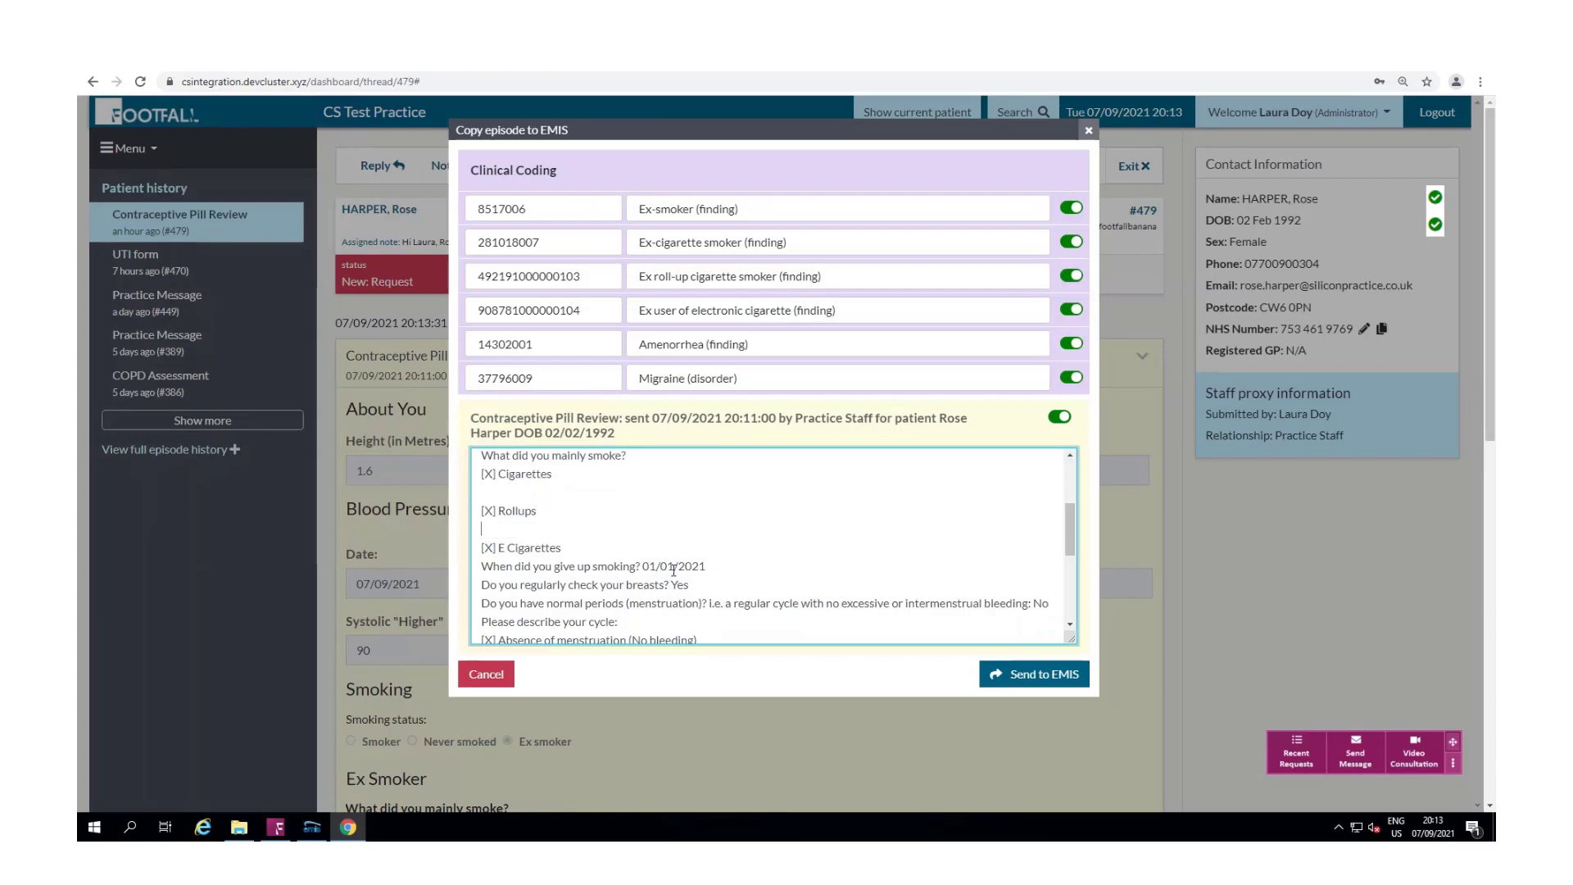
scroll(701, 566, "down", 2)
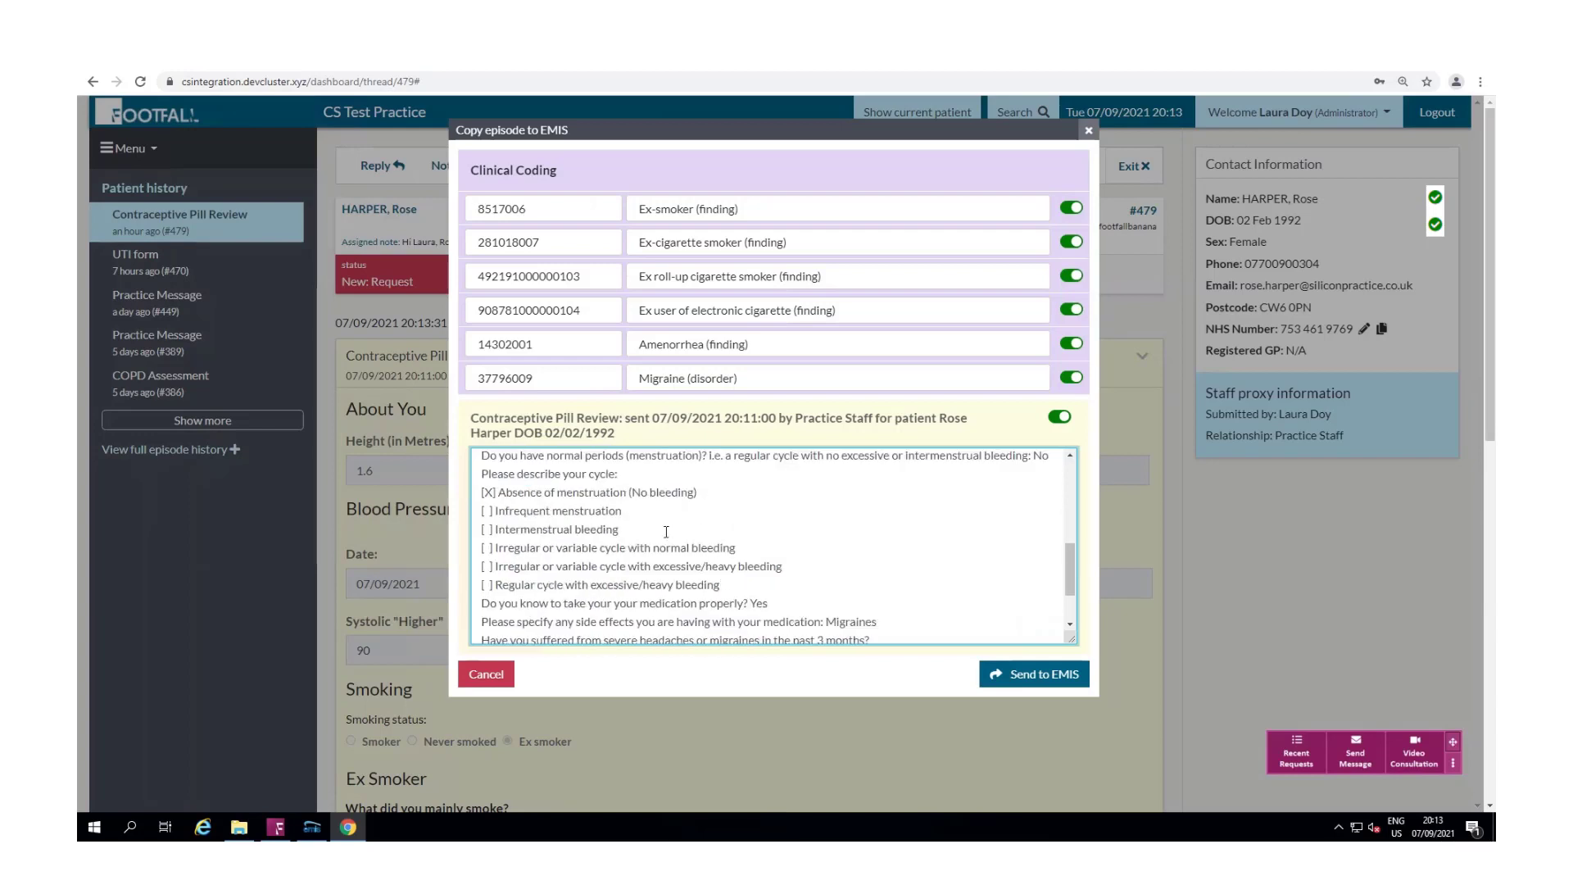
left_click_drag(481, 512, 720, 584)
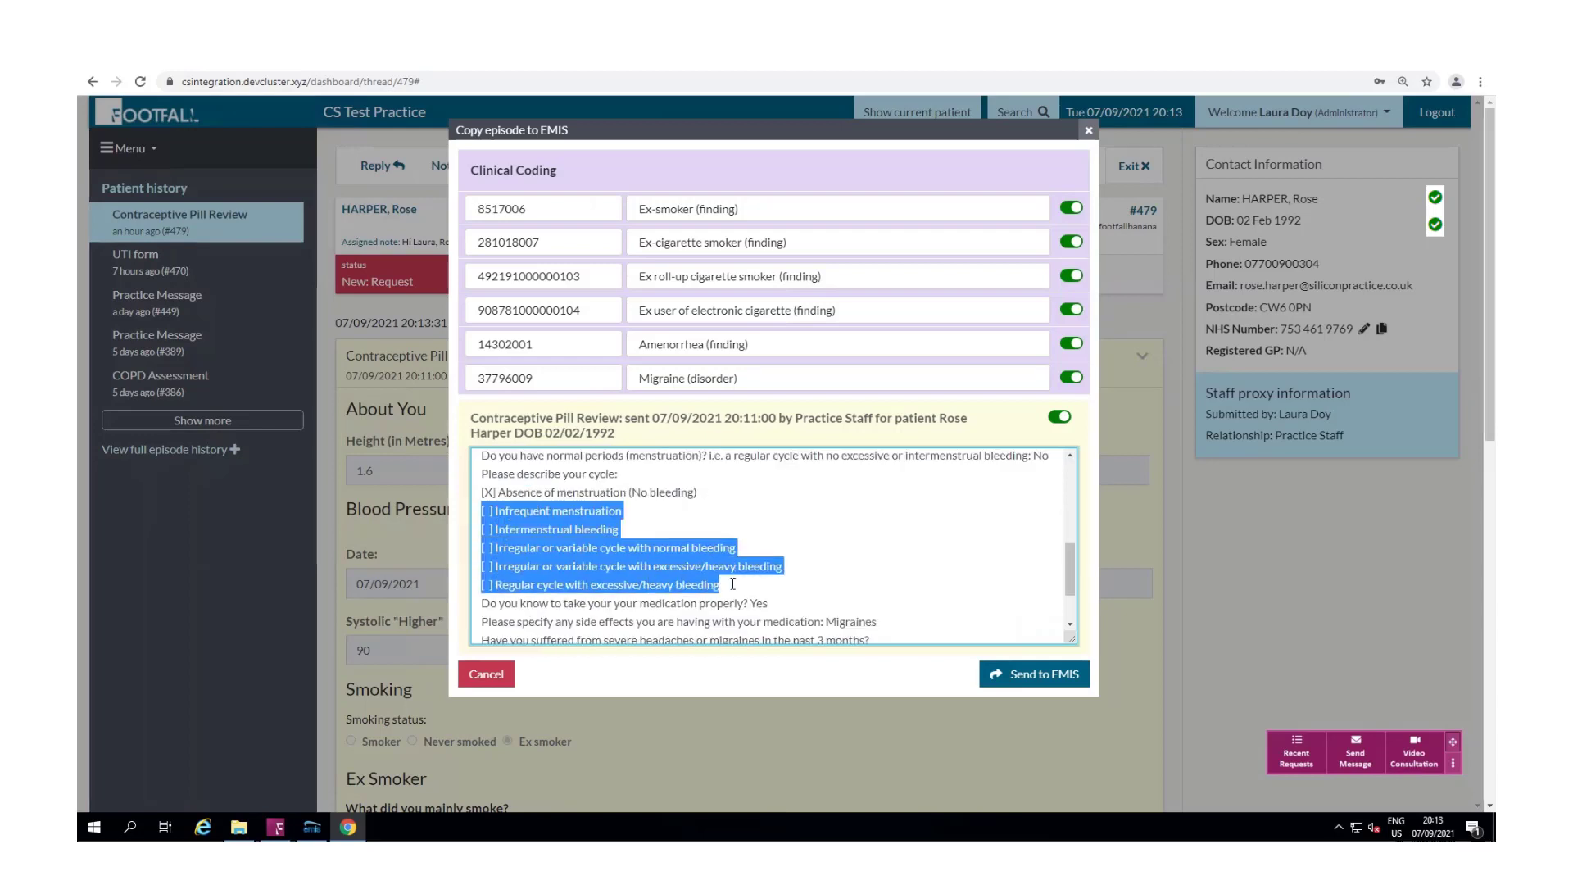
key("BackSpace")
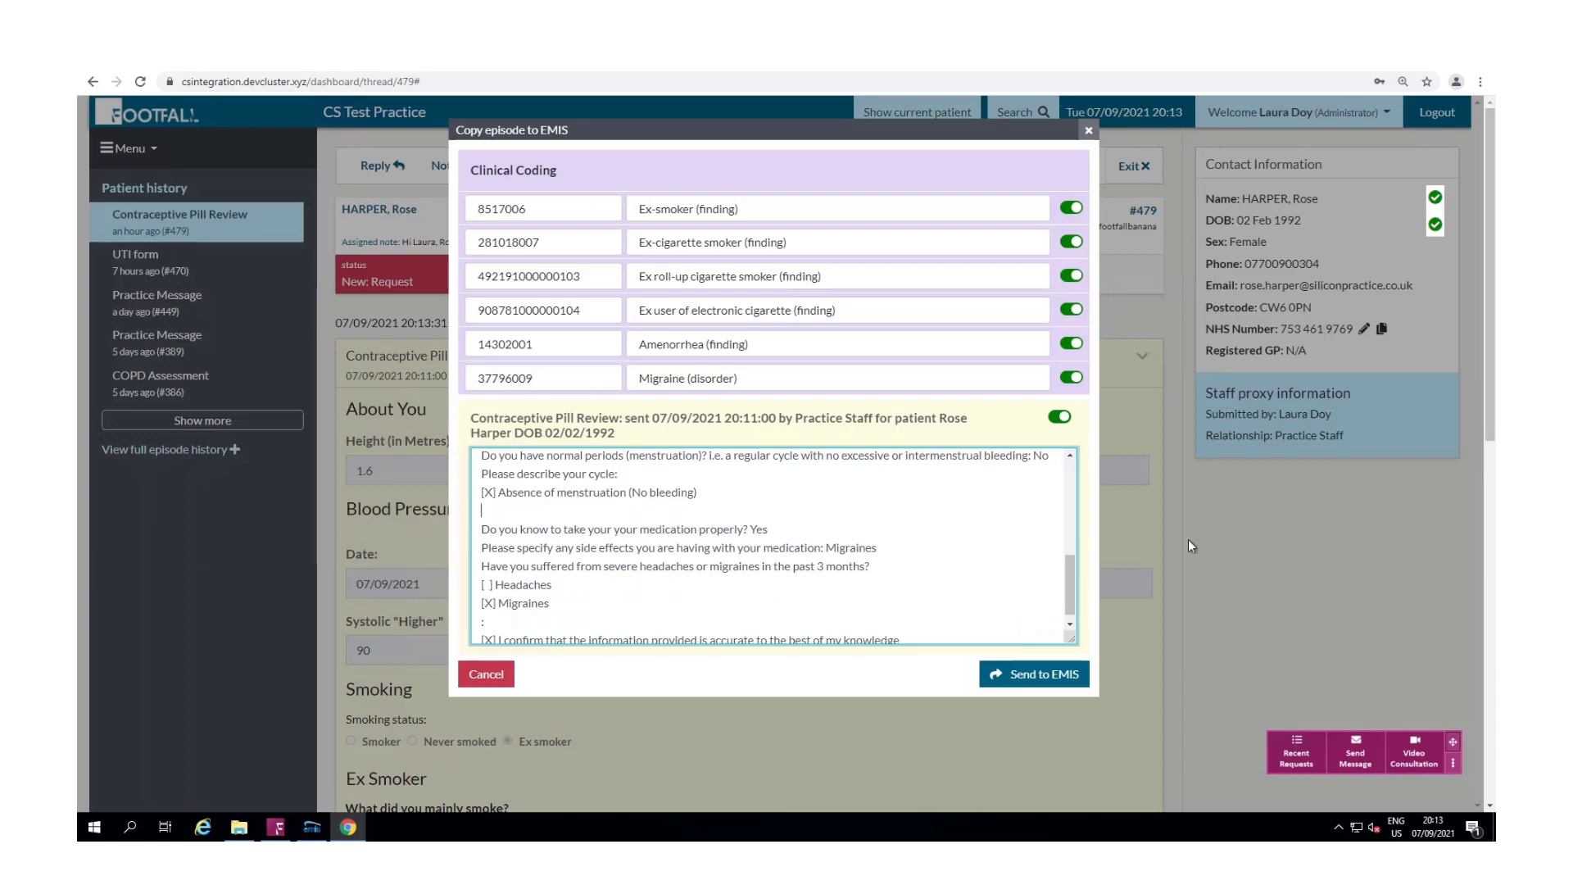
key("Delete")
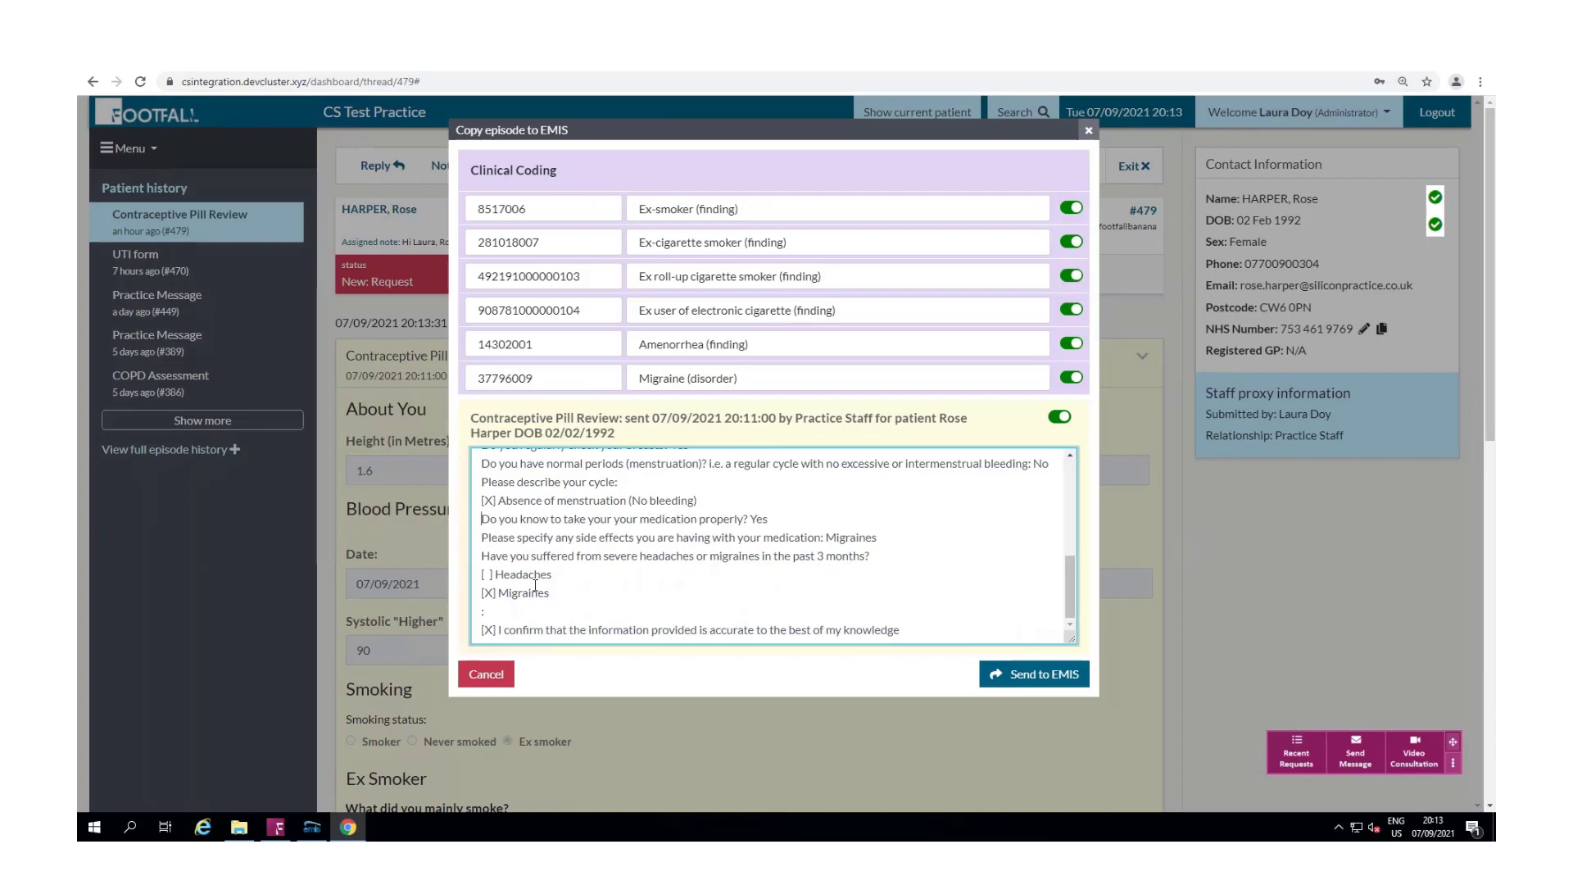
Step: Remove the unticked Headaches line, the stray colon line, and the blank lines around Migraines
left_click_drag(525, 579, 481, 576)
key("BackSpace")
left_click(483, 611)
key("BackSpace")
key("BackSpace")
left_click(484, 593)
key("BackSpace")
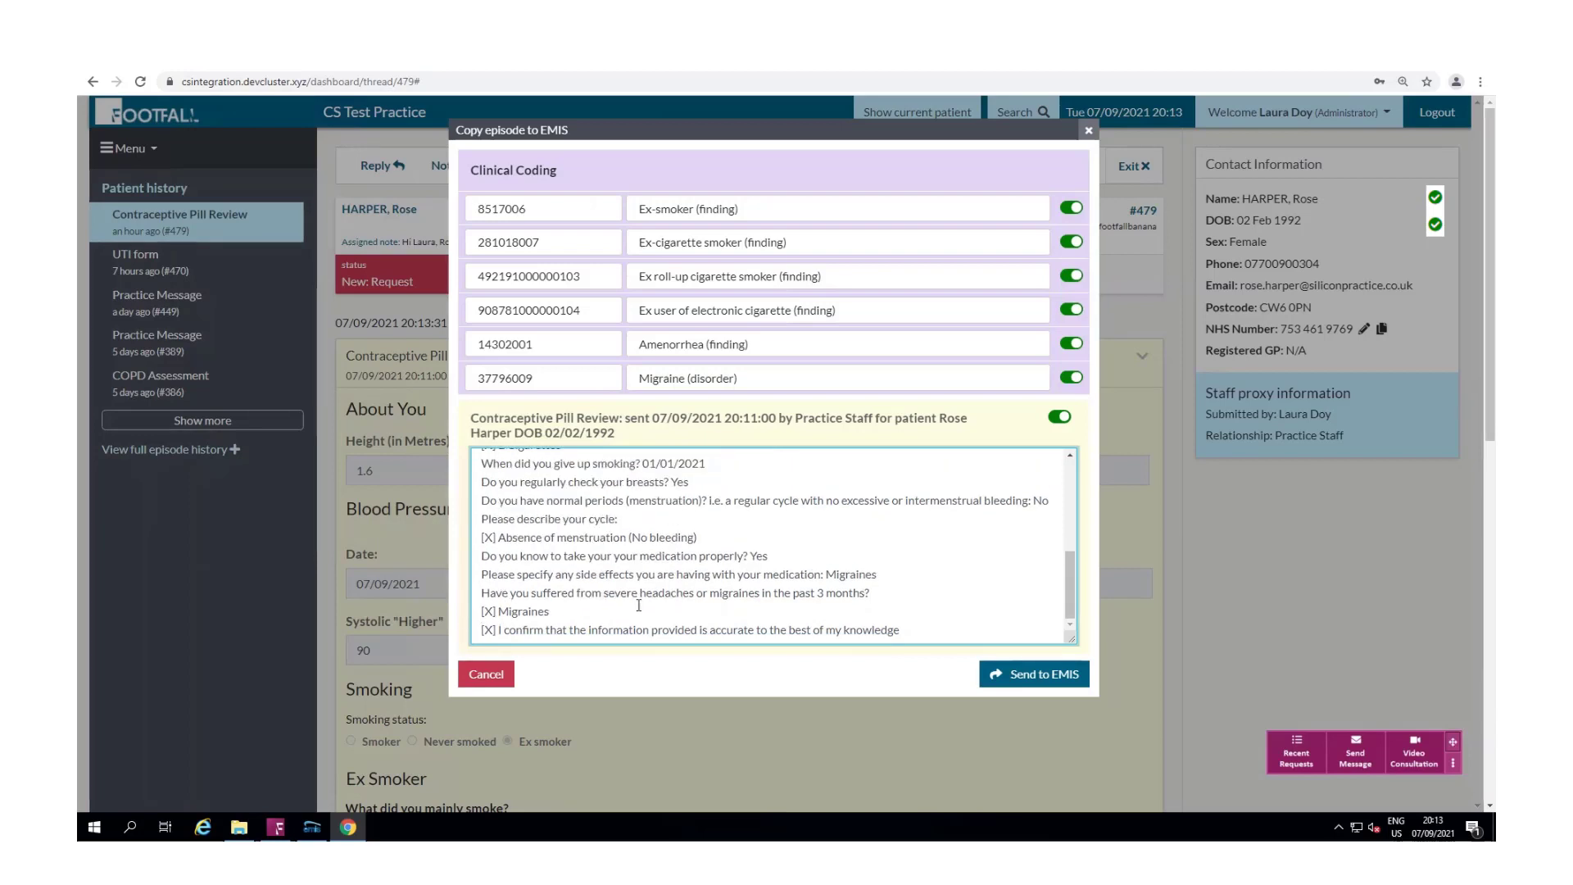
scroll(912, 555, "up", 10)
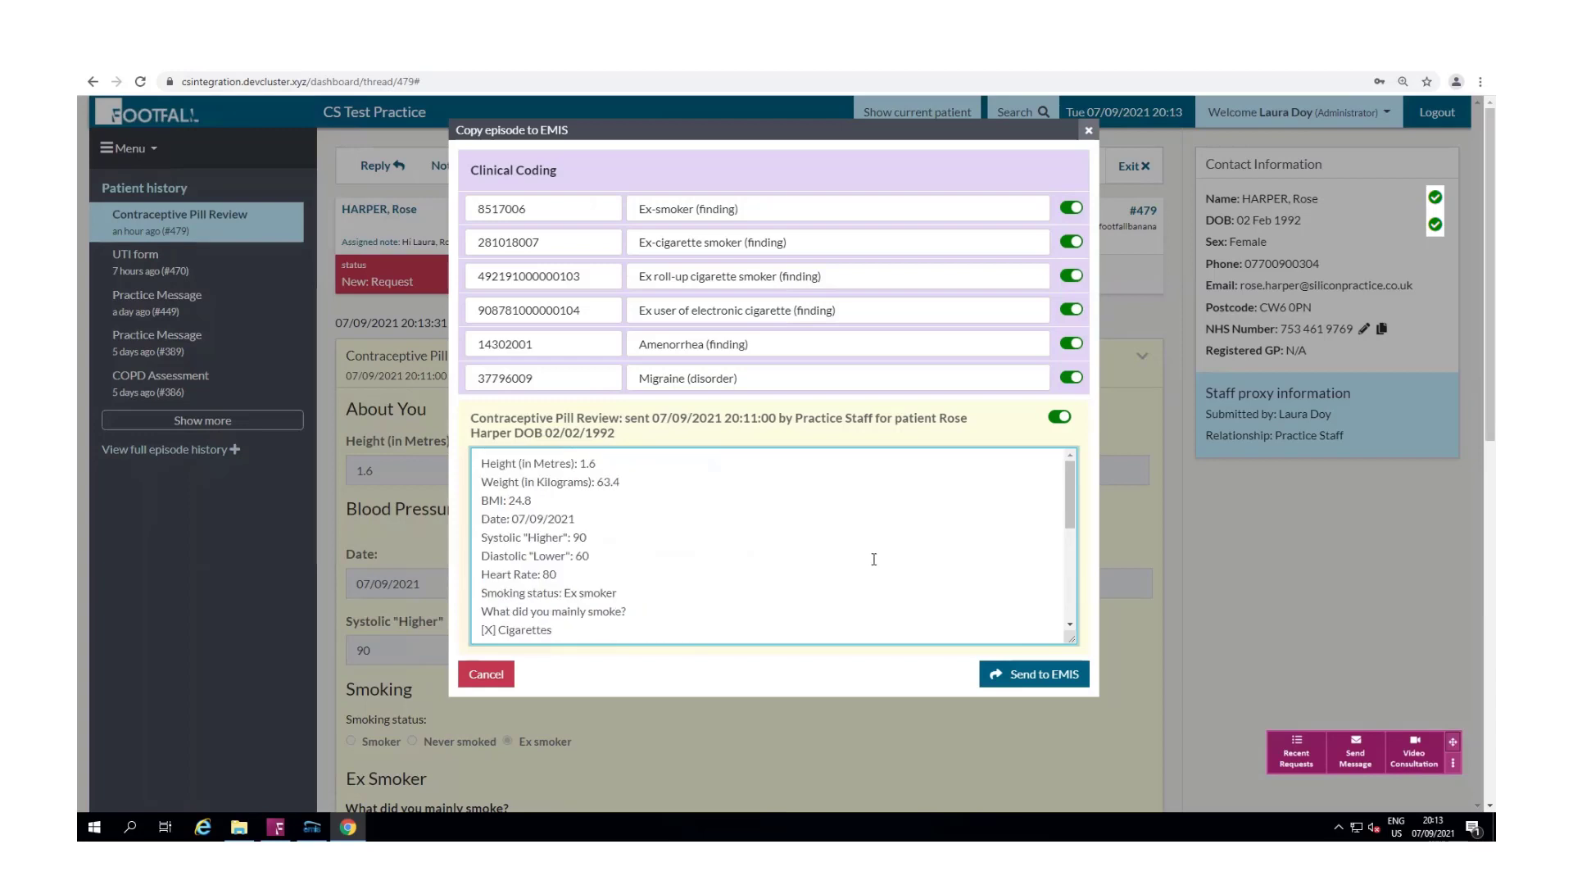
Step: Send the edited episode to EMIS Web and view the imported 07-Sep-2021 Online Consultation in full
left_click(1051, 680)
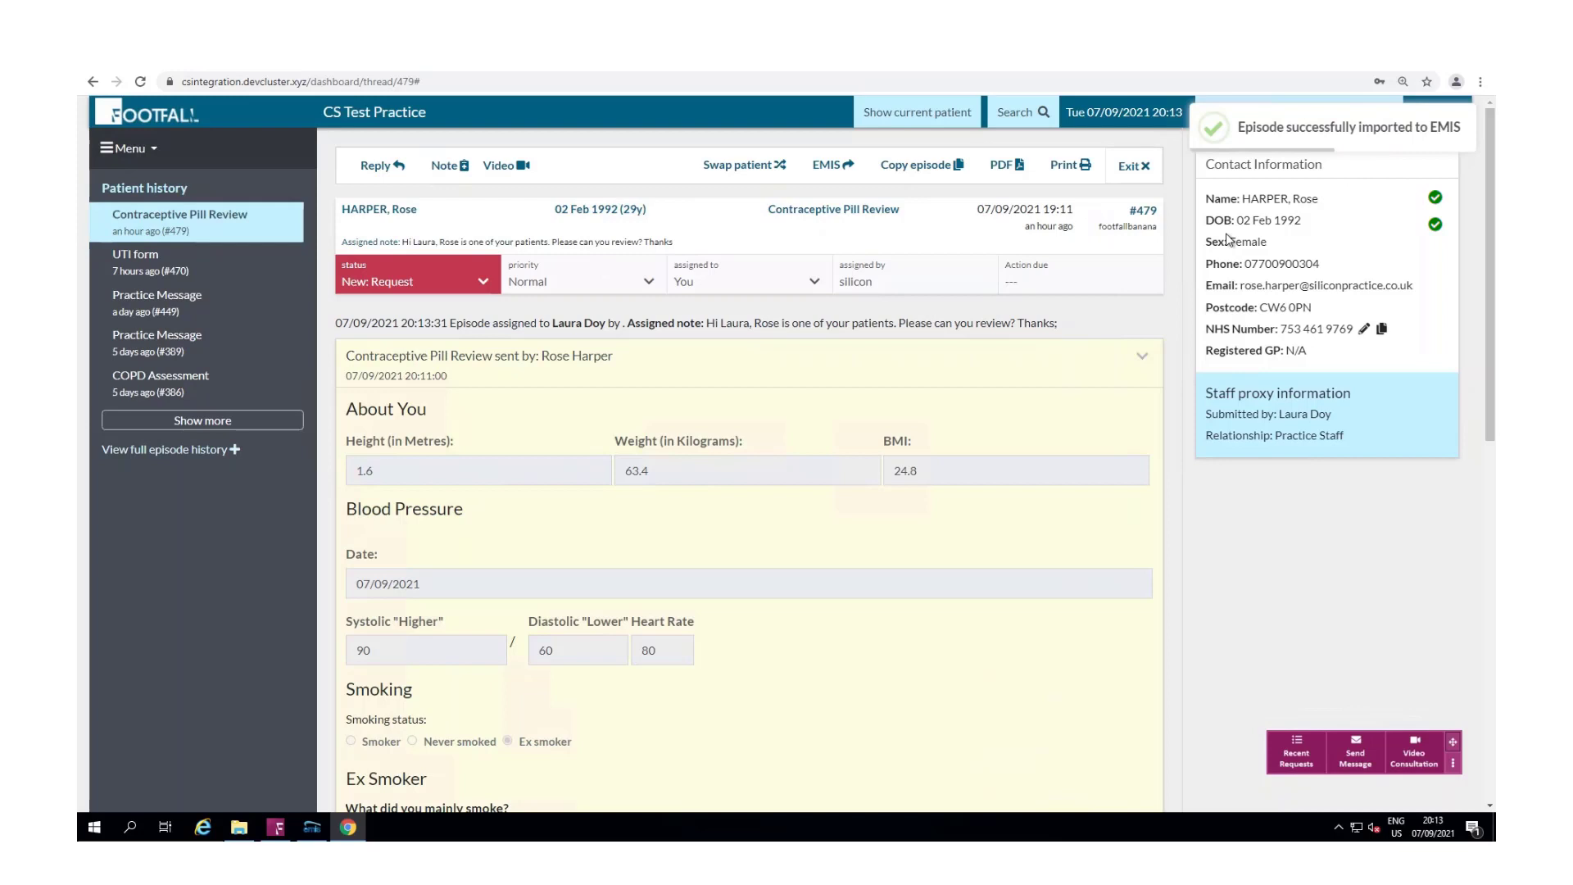
left_click(310, 829)
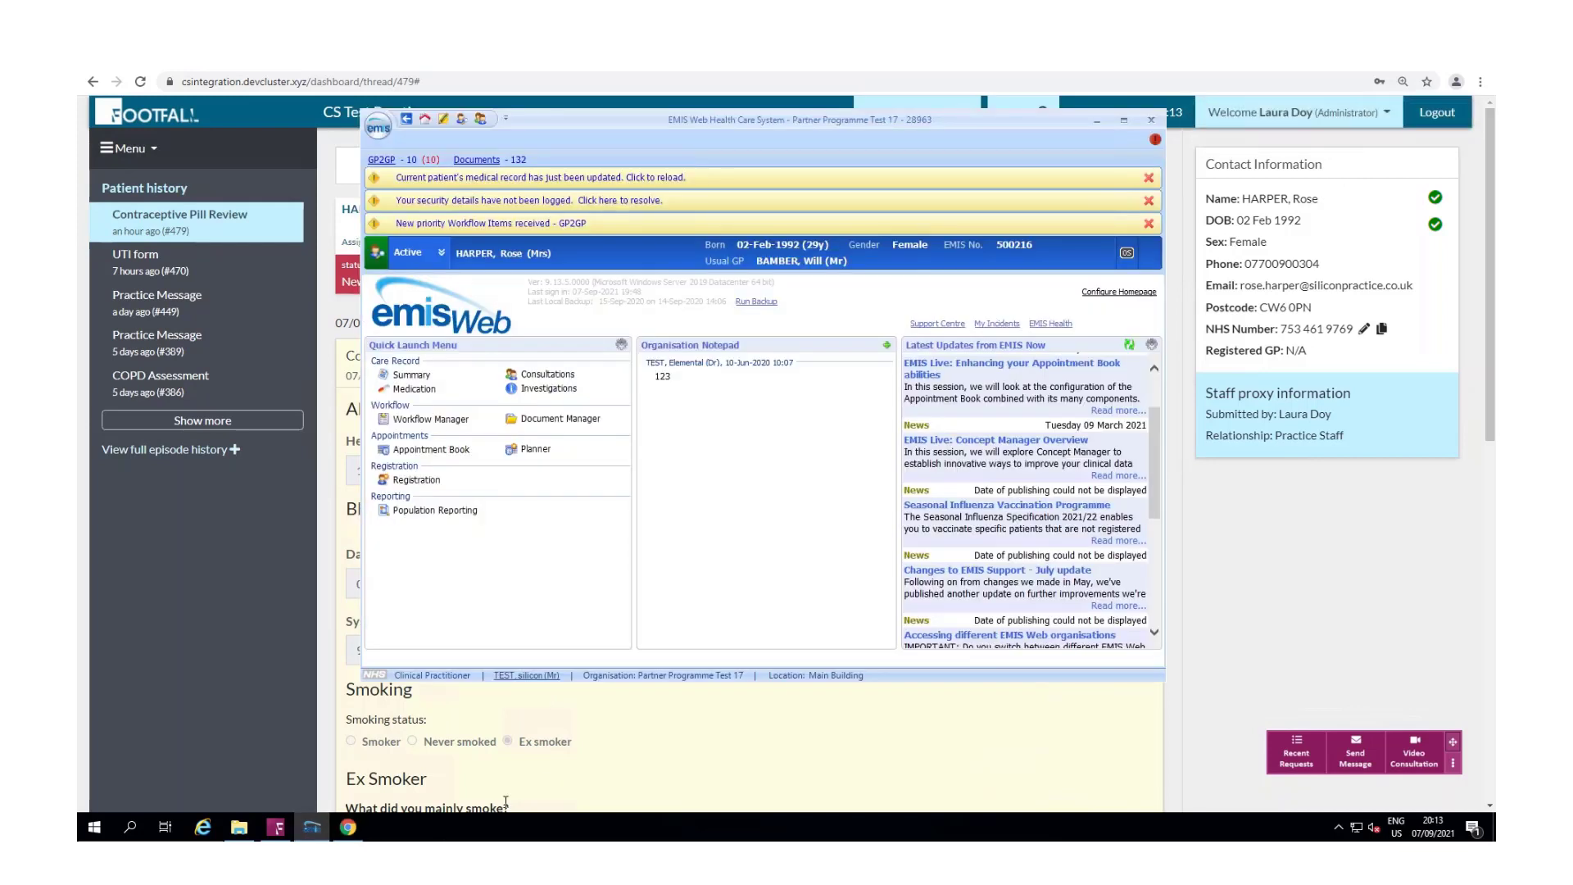
left_click(541, 376)
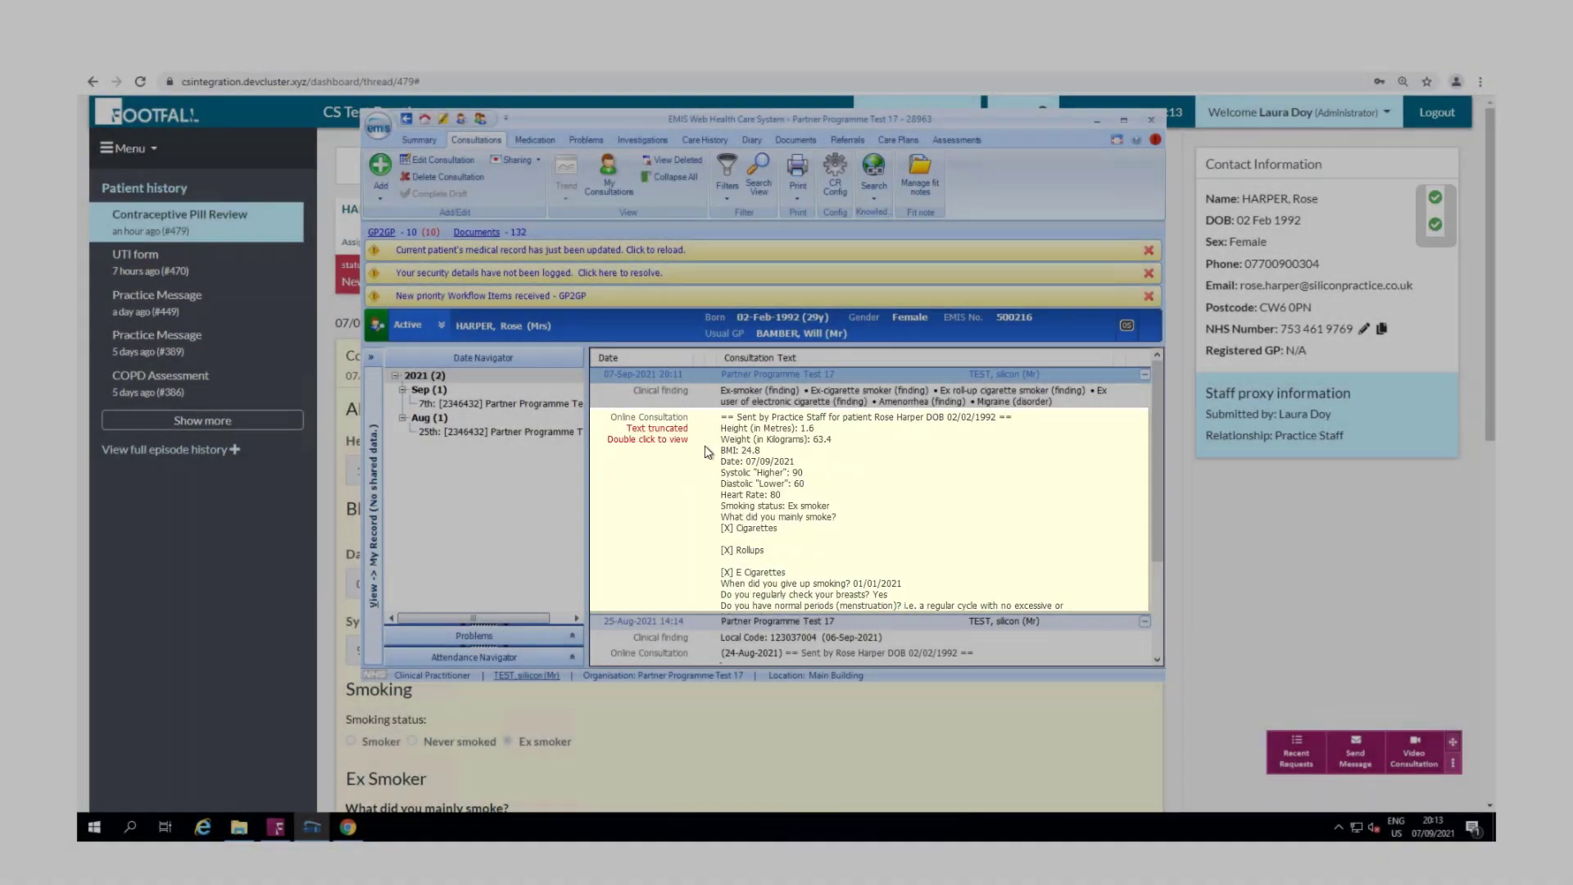
double_click(708, 451)
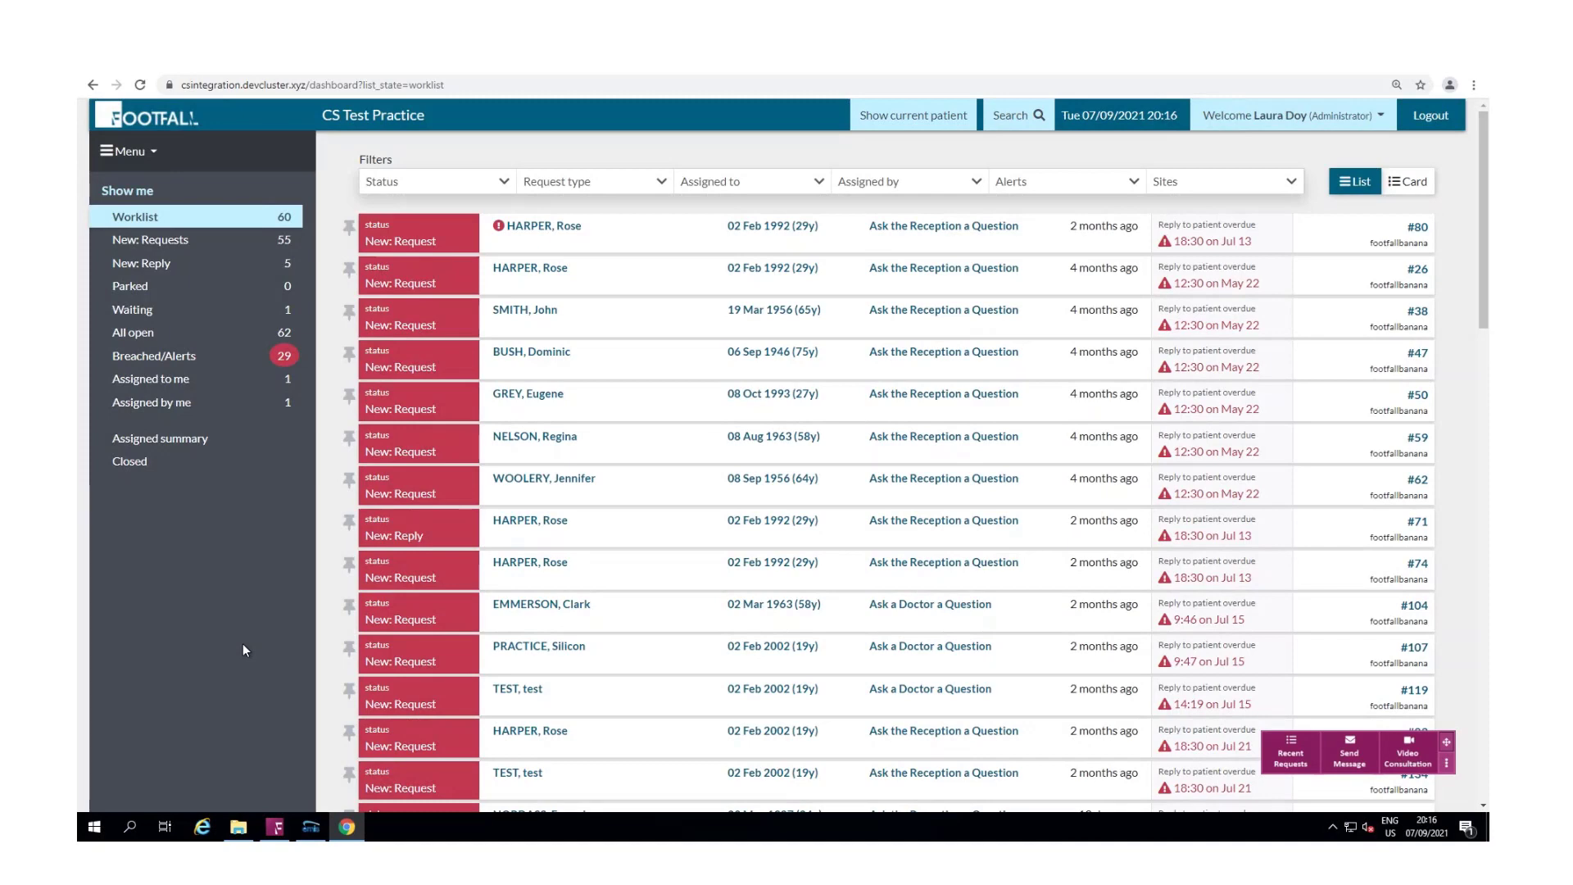
Step: Bring the patient's EMIS record forward, return to the Footfall worklist, and show the current patient
left_click(310, 827)
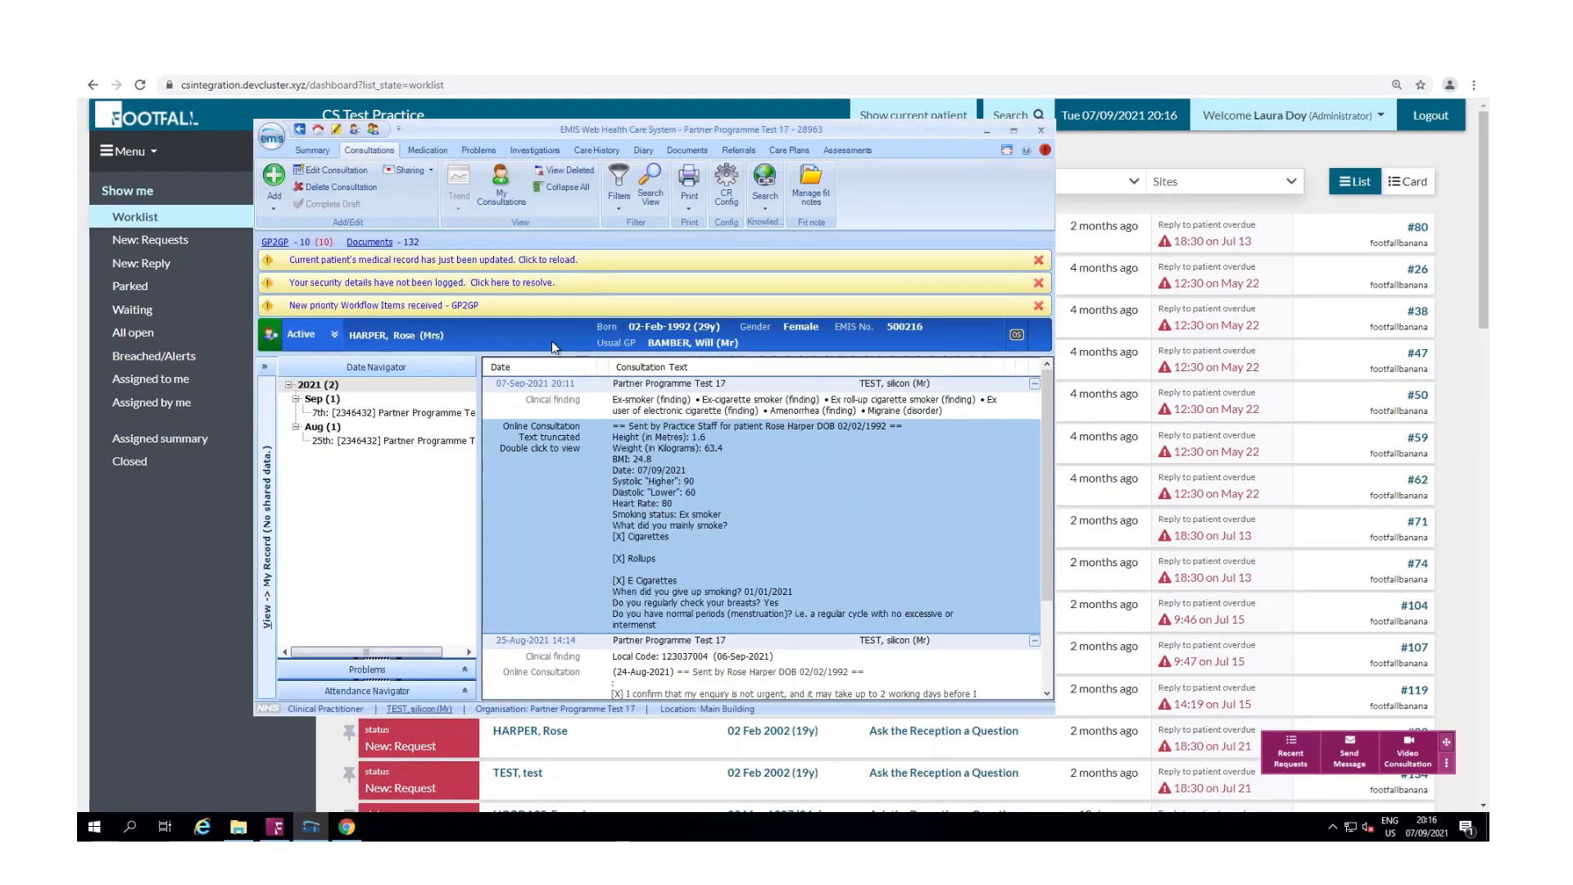
left_click(203, 581)
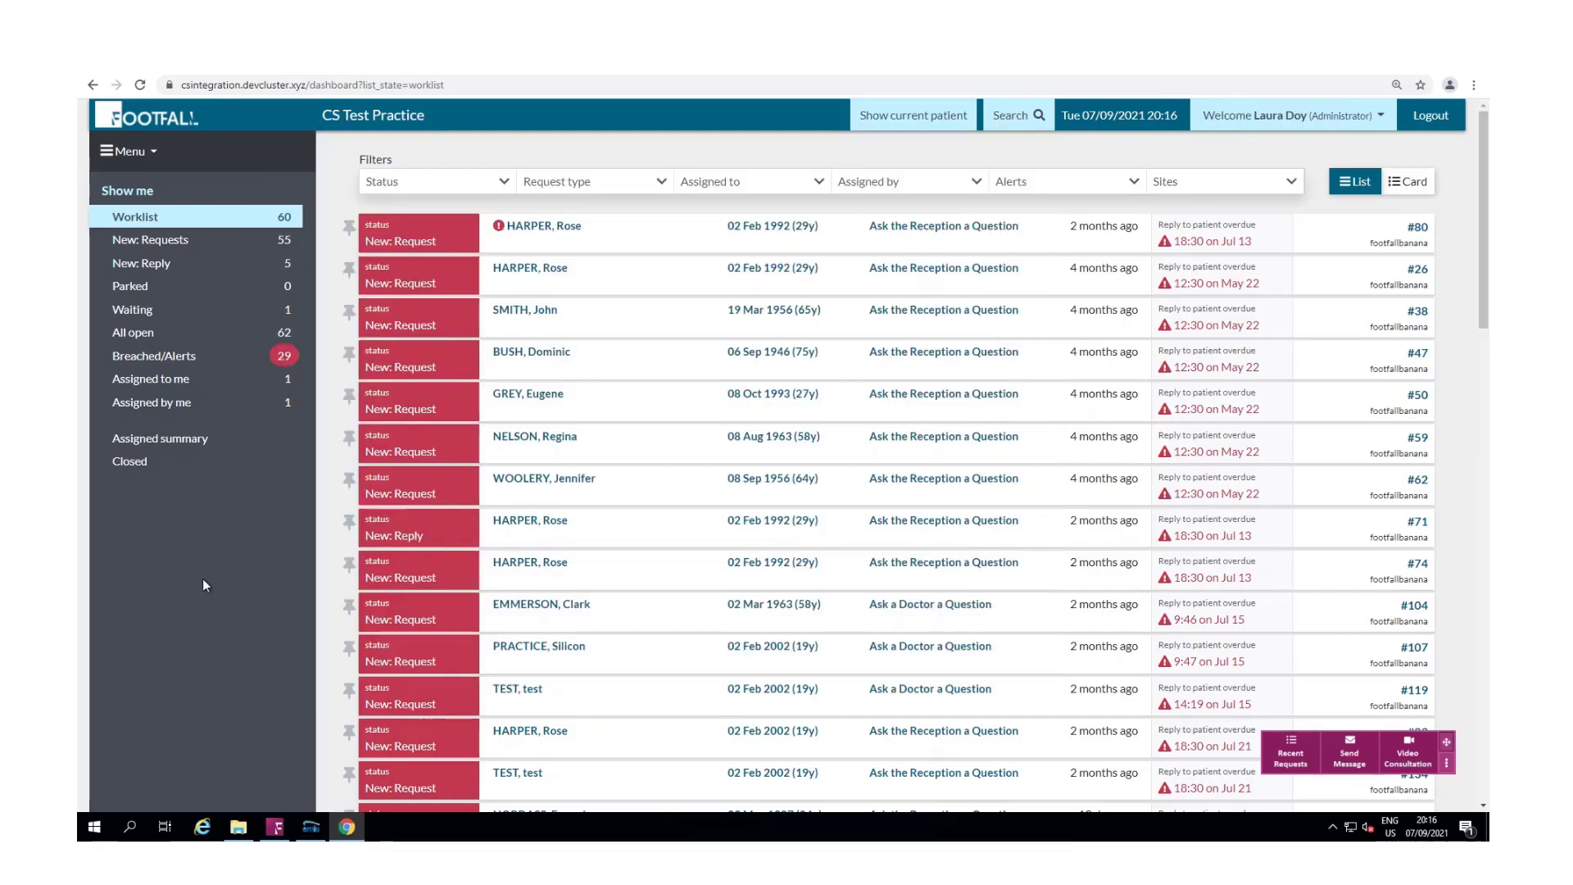
left_click(939, 119)
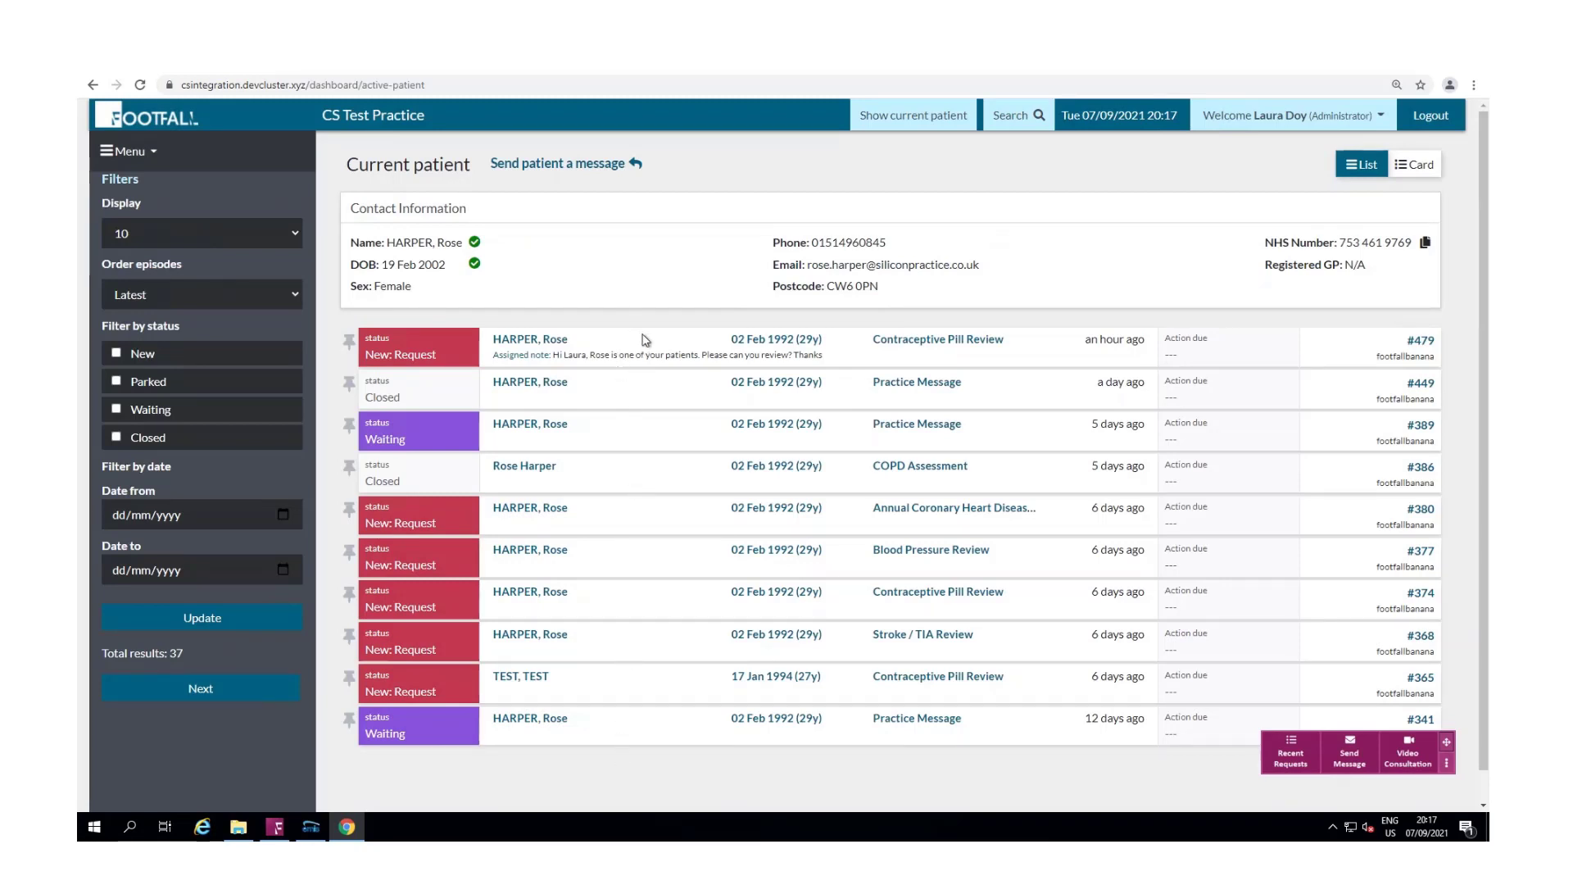
Step: Start a new message to the patient with preferred notification set to Both
left_click(580, 166)
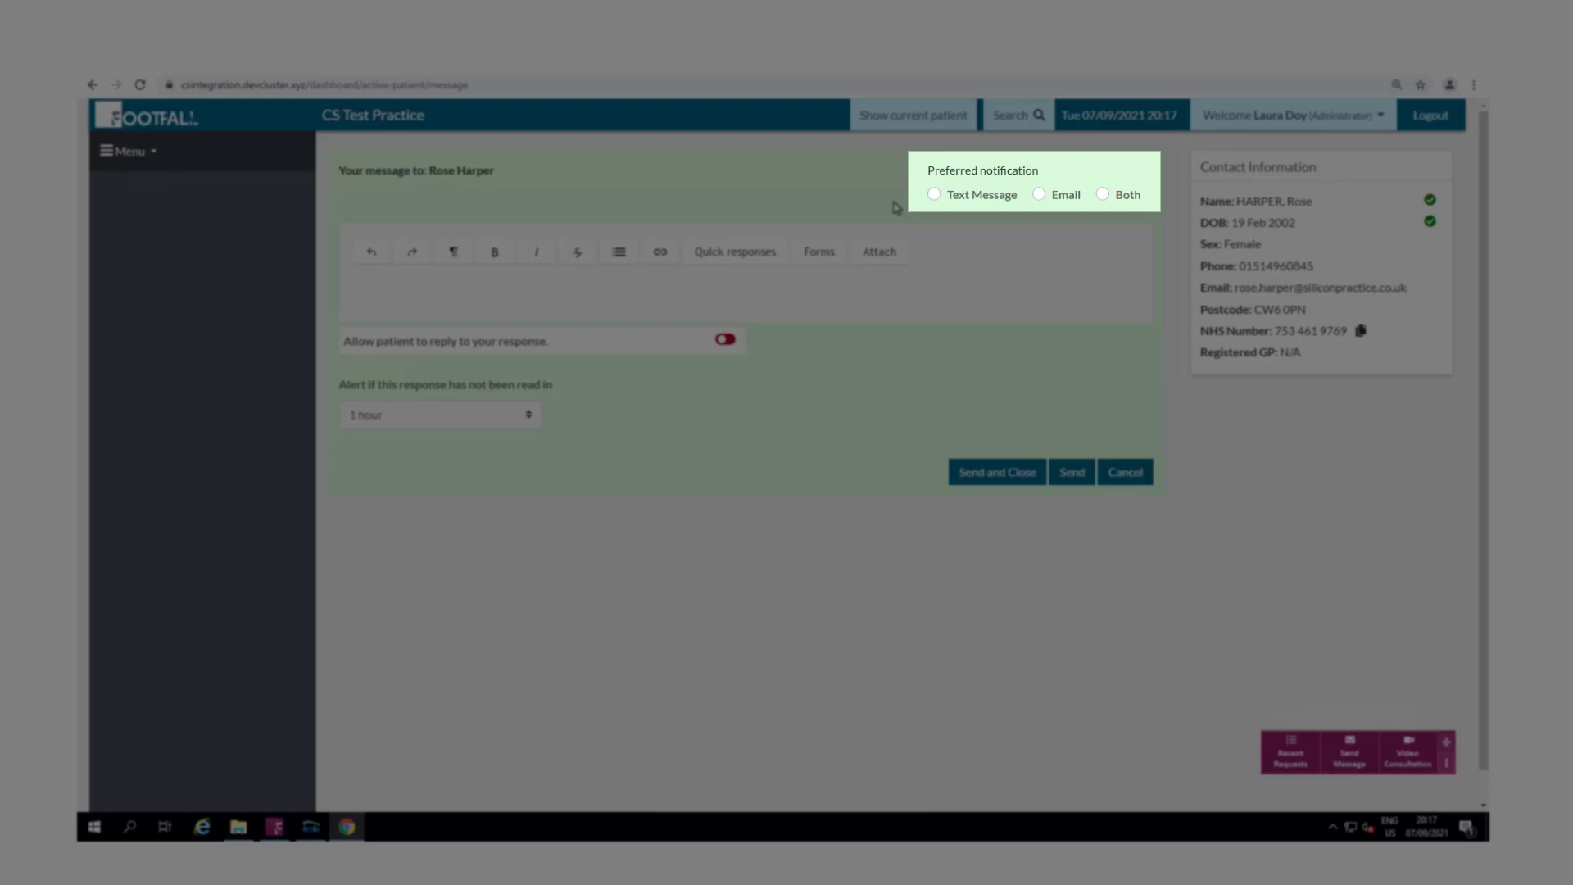
left_click(936, 194)
left_click(1065, 195)
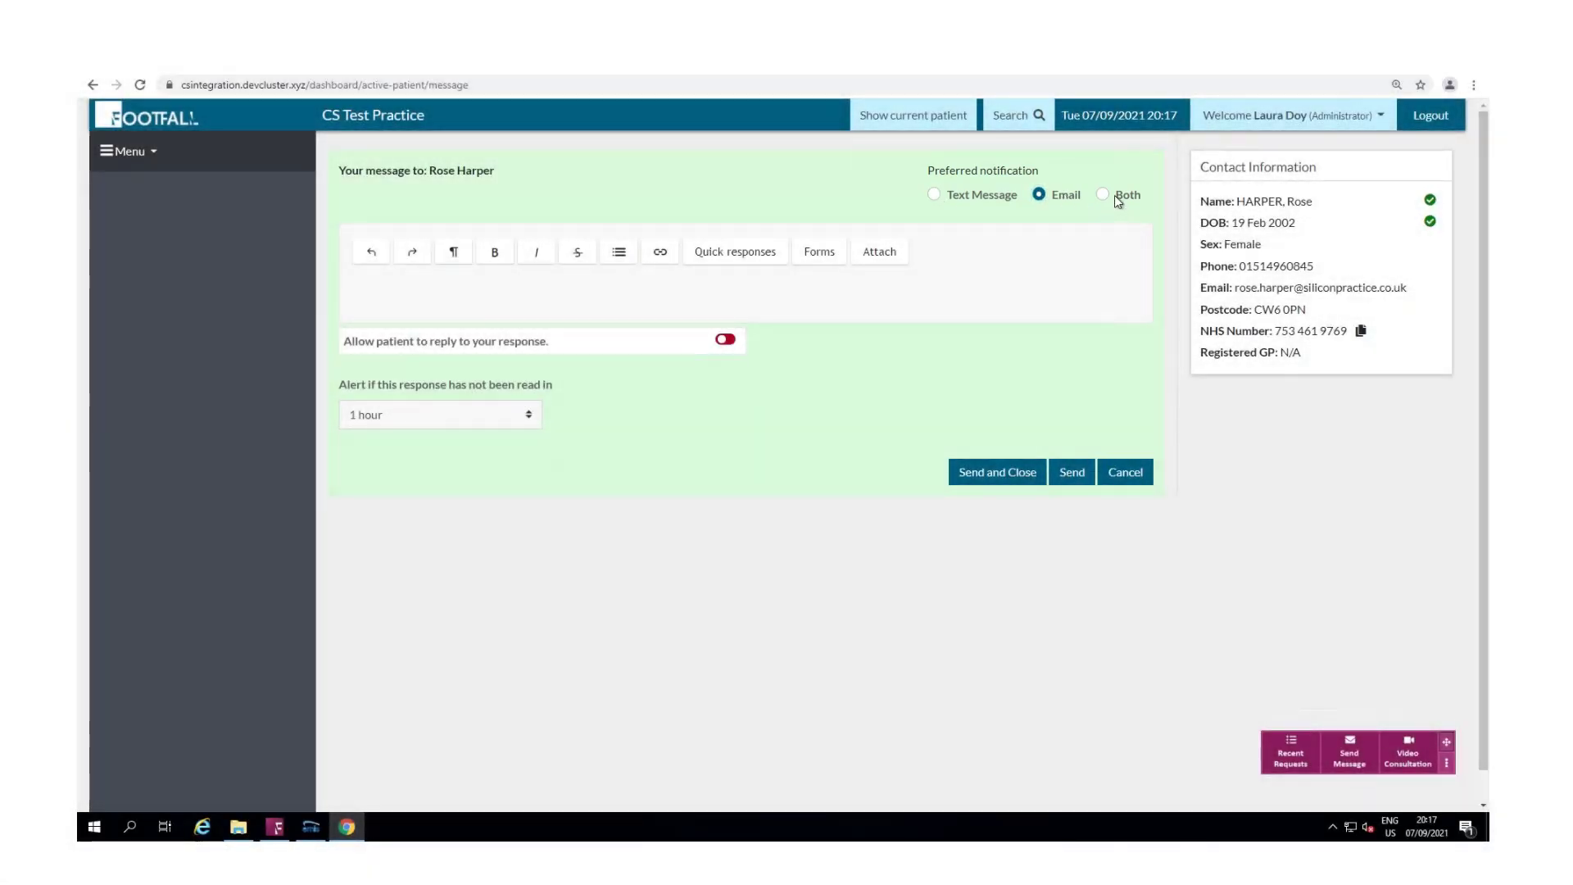
left_click(1103, 197)
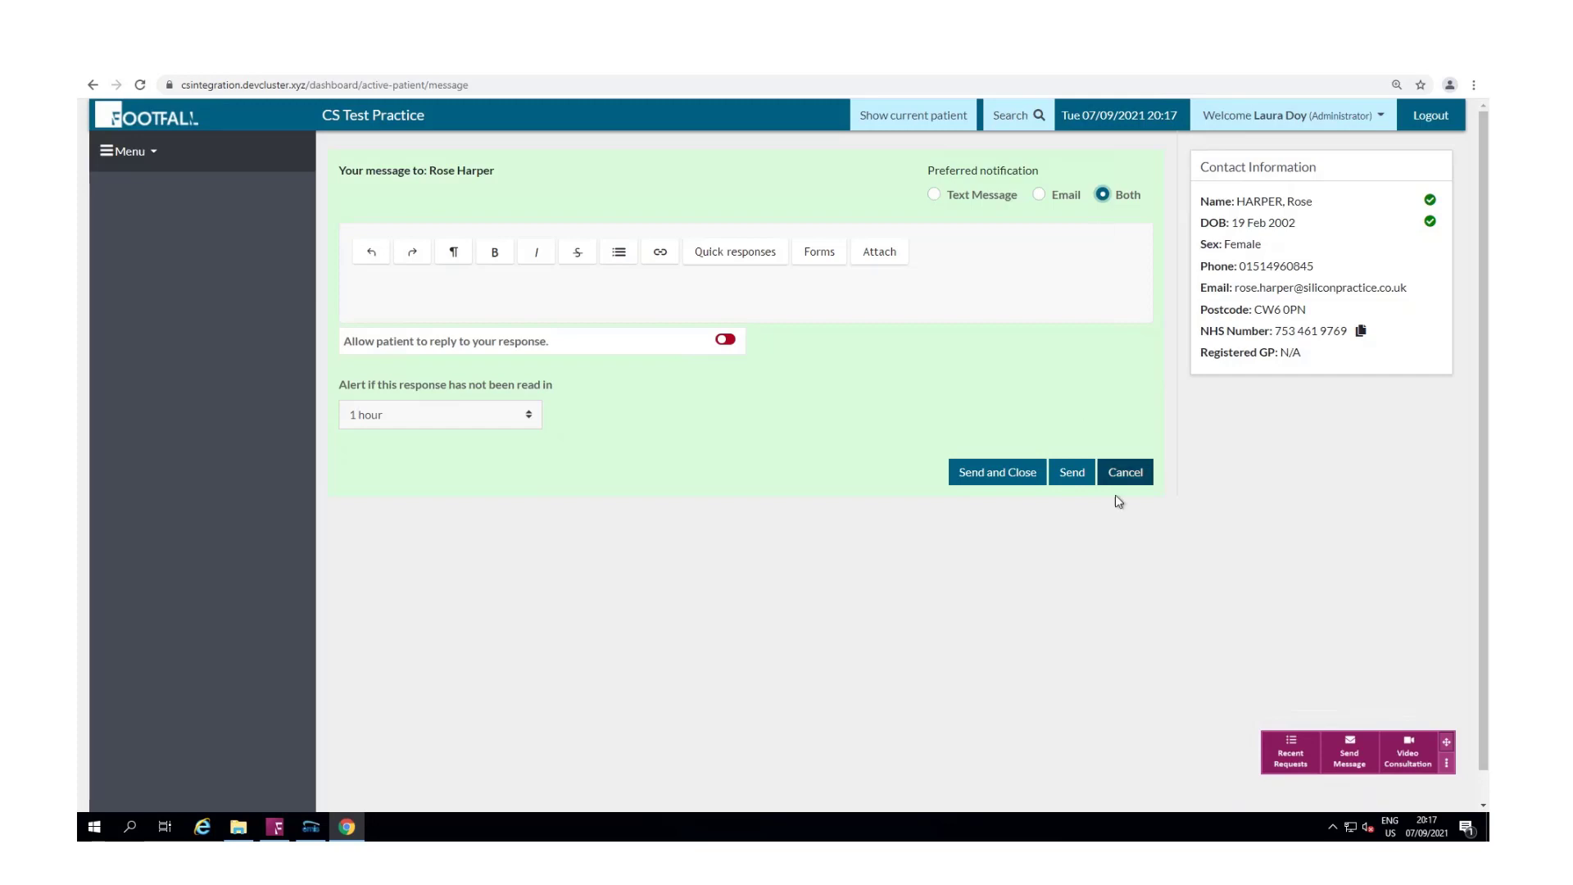
Step: Discard the unsent message, maximise the EMIS record, toggle the patient banner, and focus Footfall Connect
left_click(1124, 472)
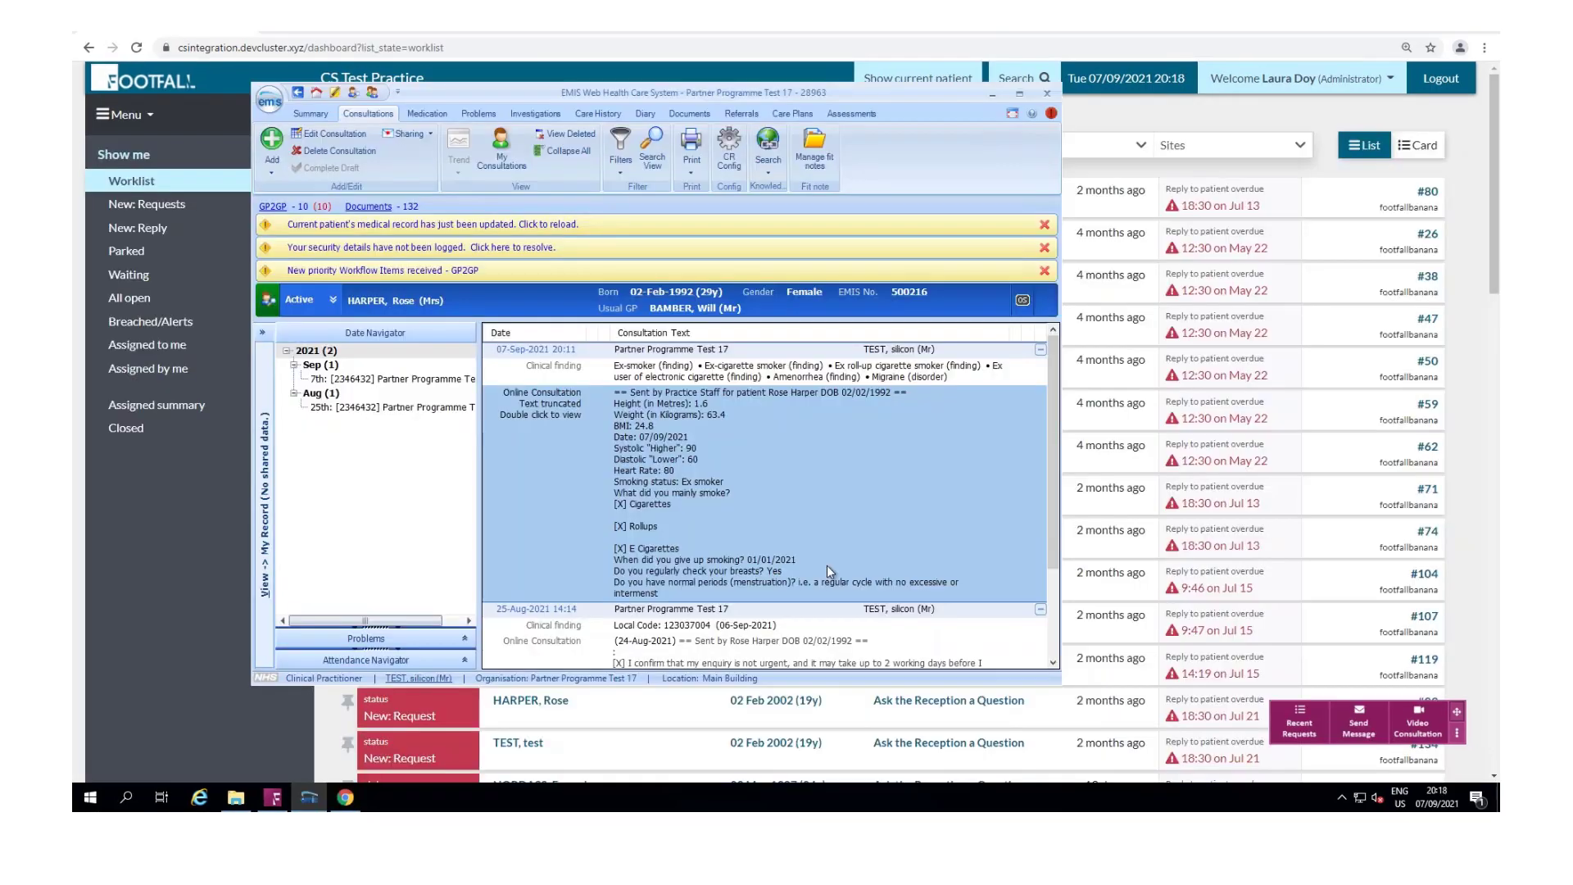
left_click(1019, 92)
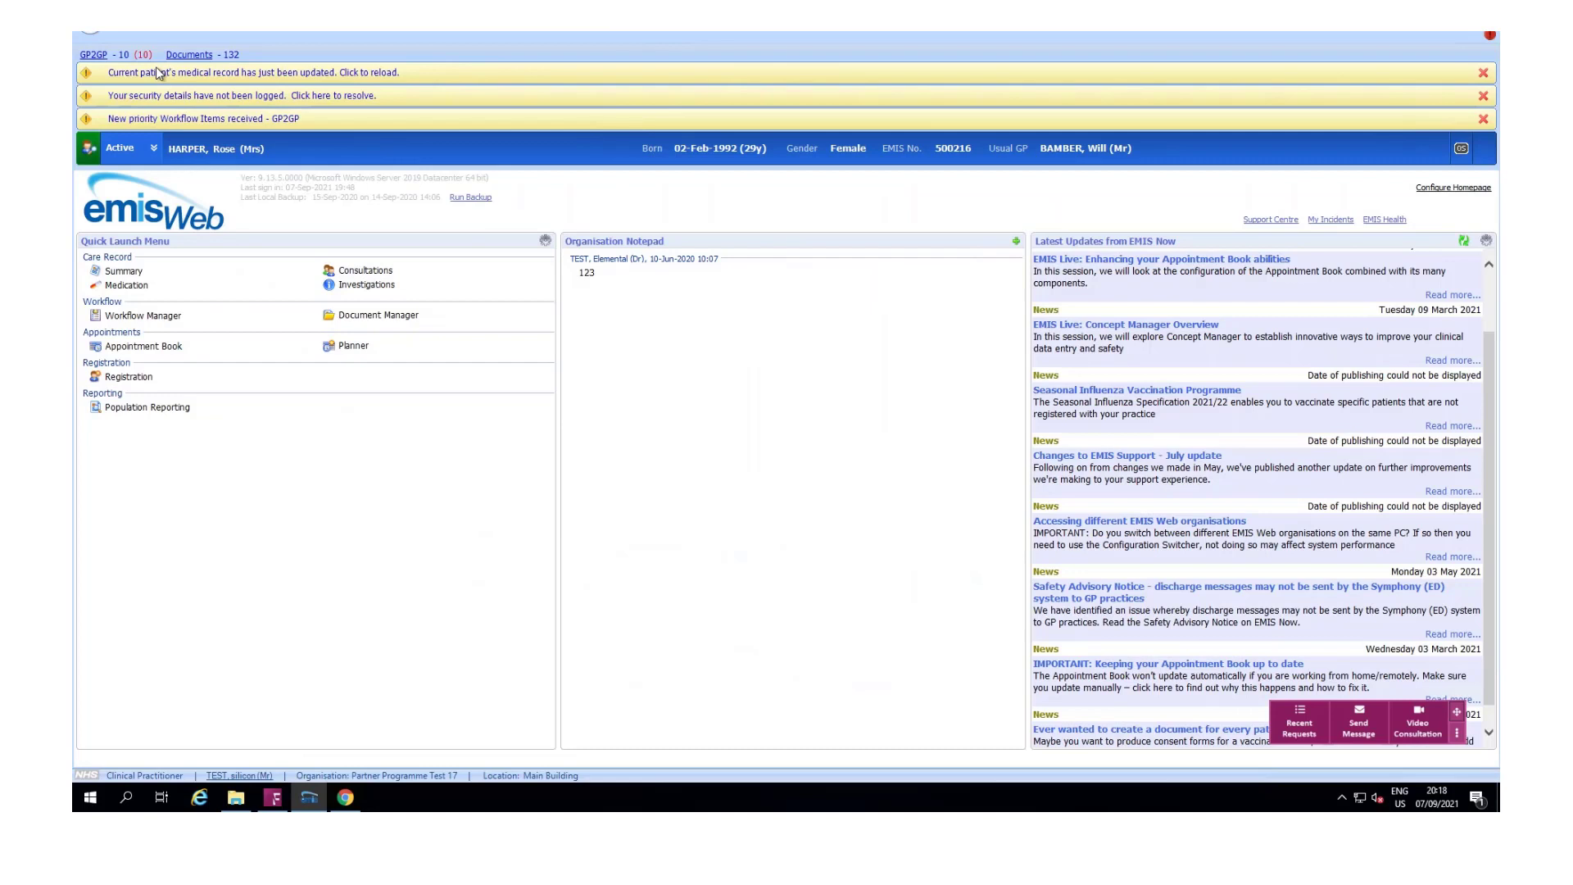
left_click(143, 147)
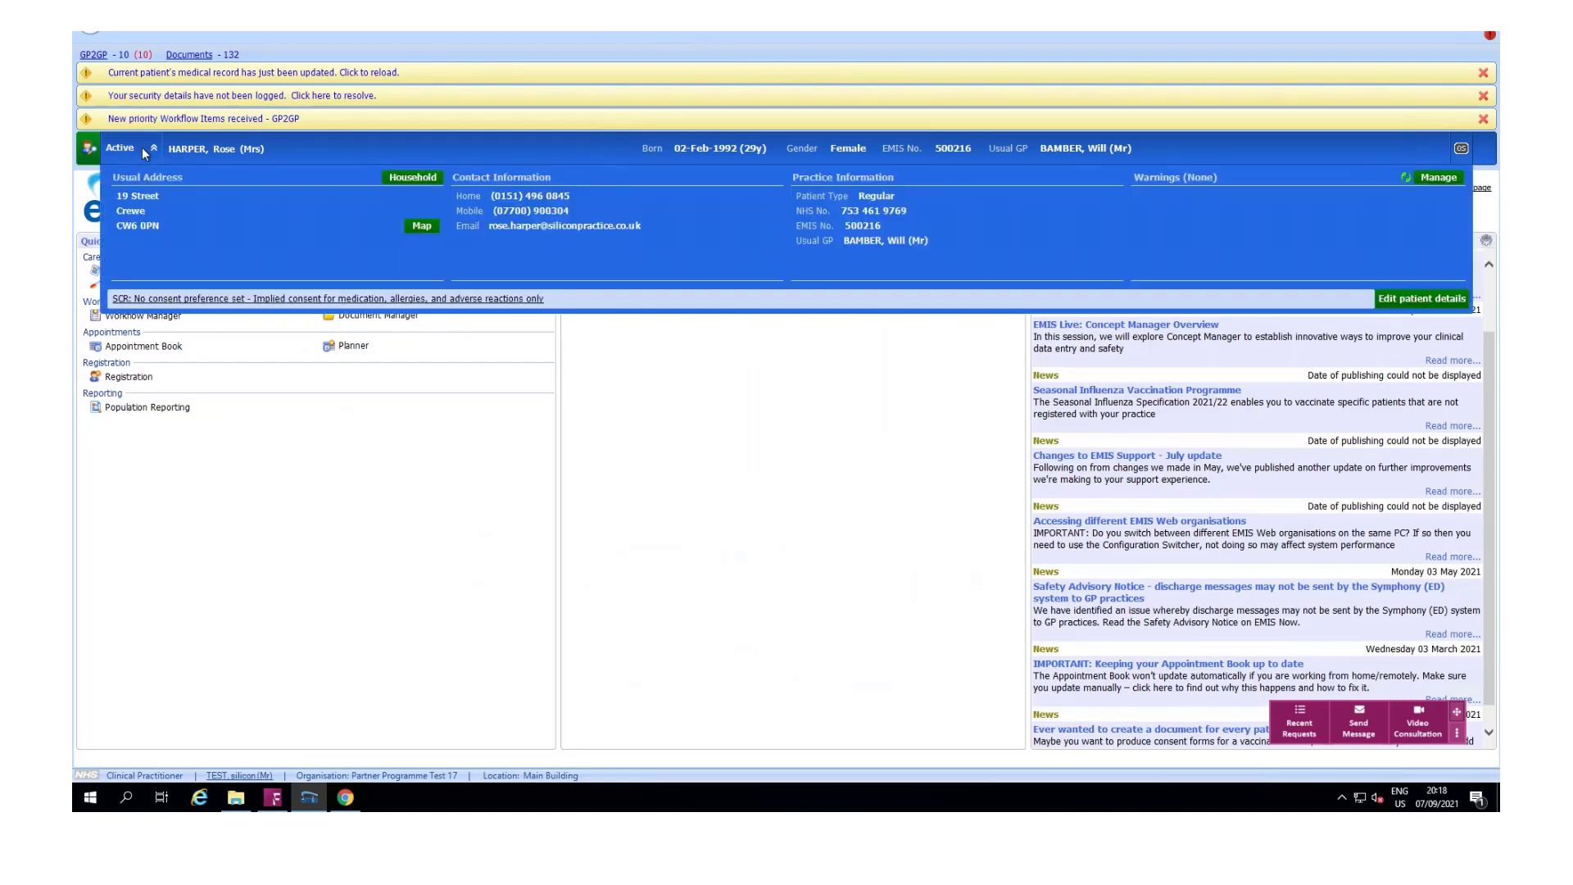
left_click(141, 148)
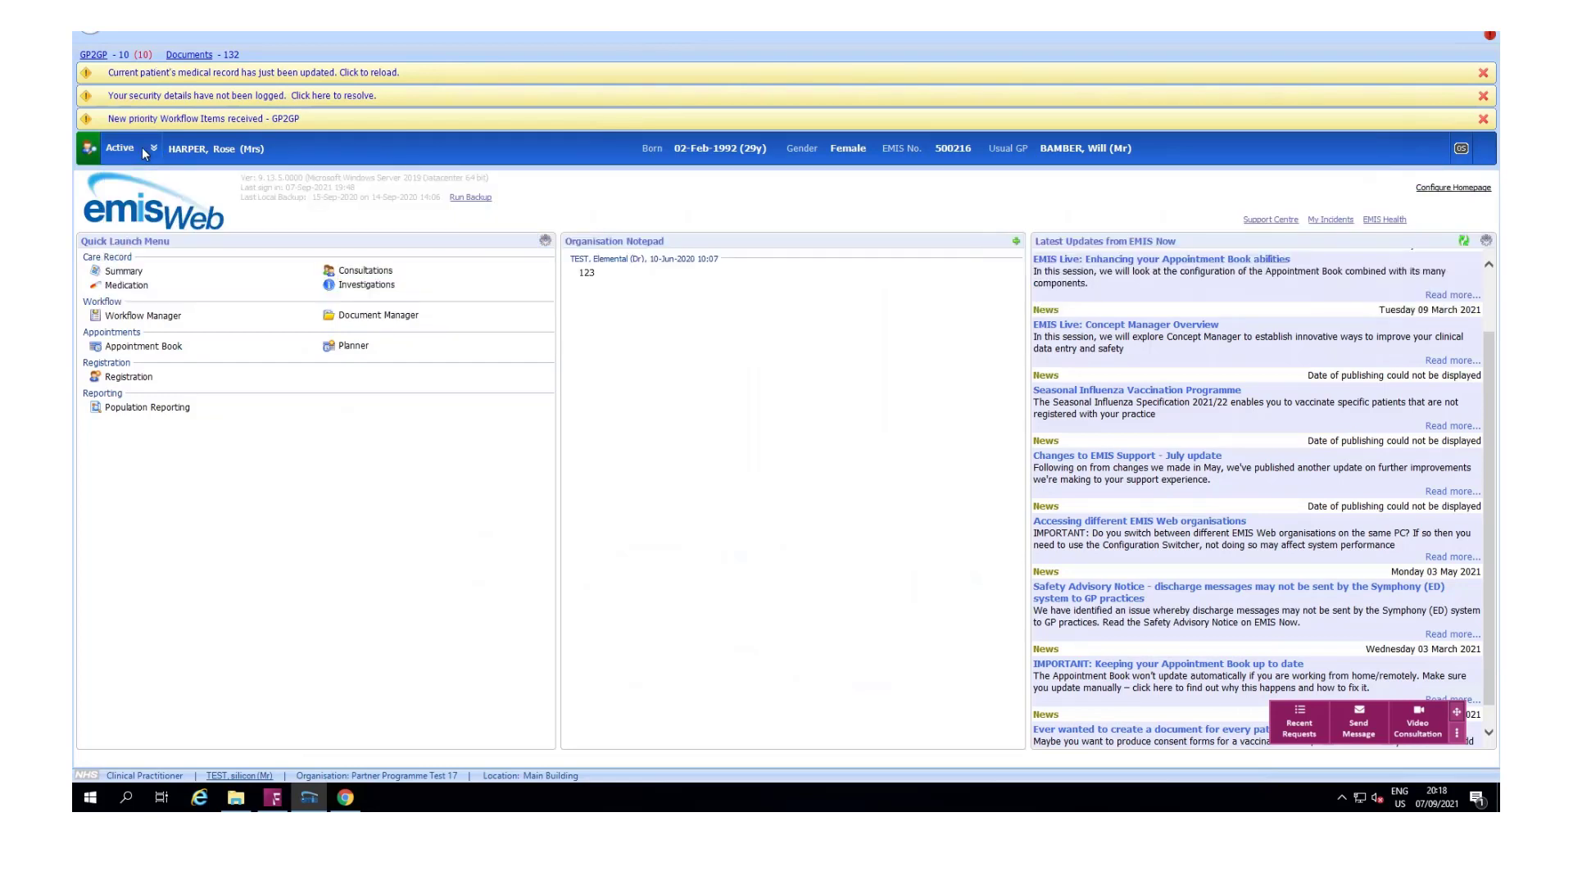
left_click(1308, 726)
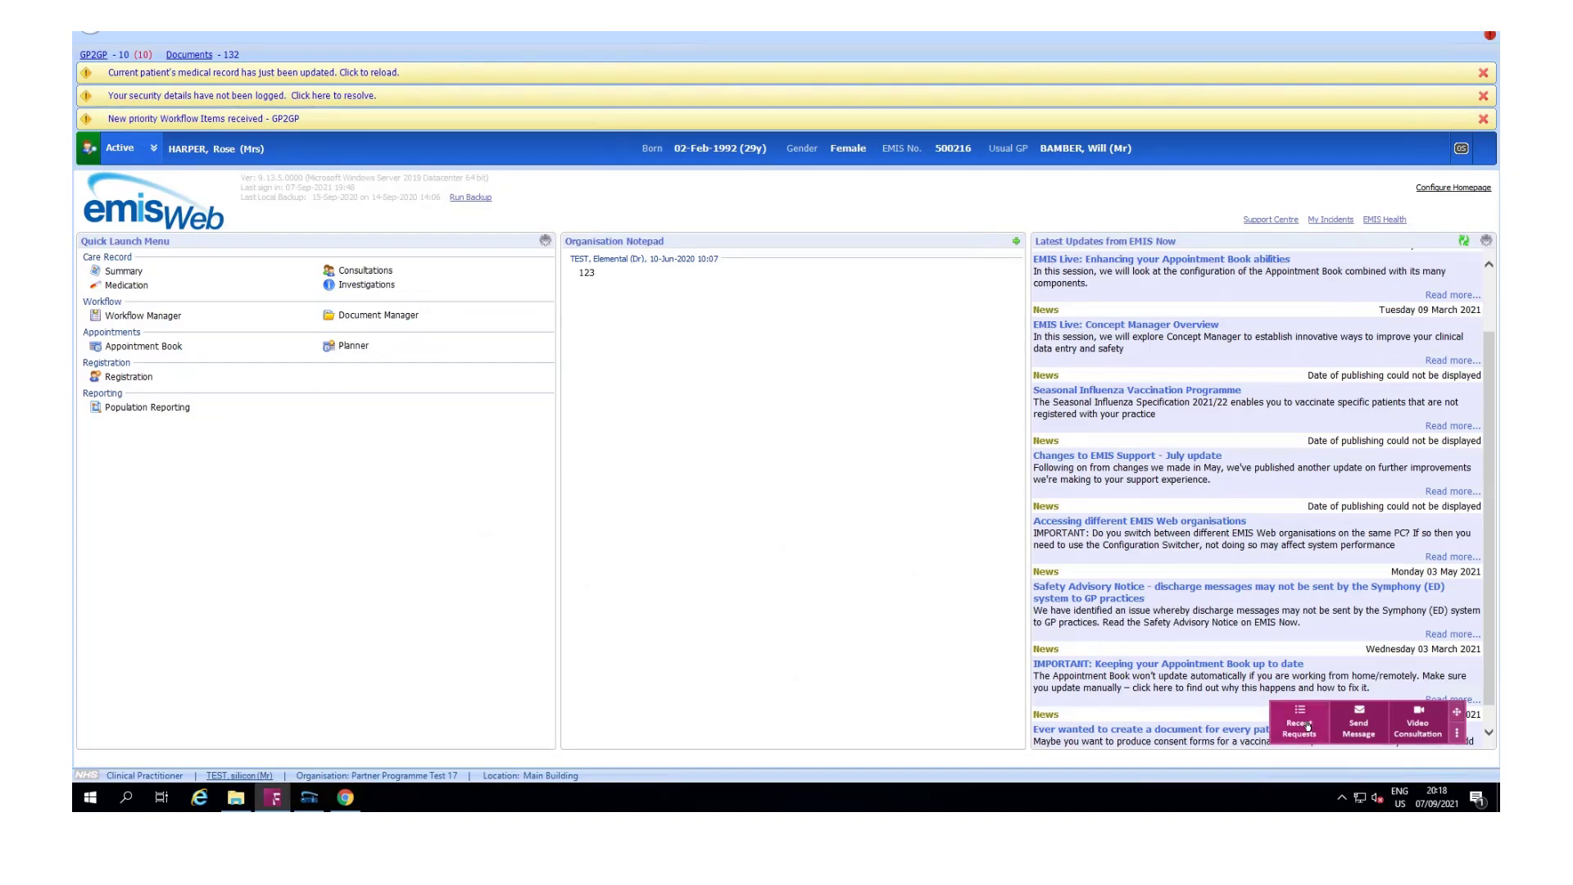
left_click(1308, 727)
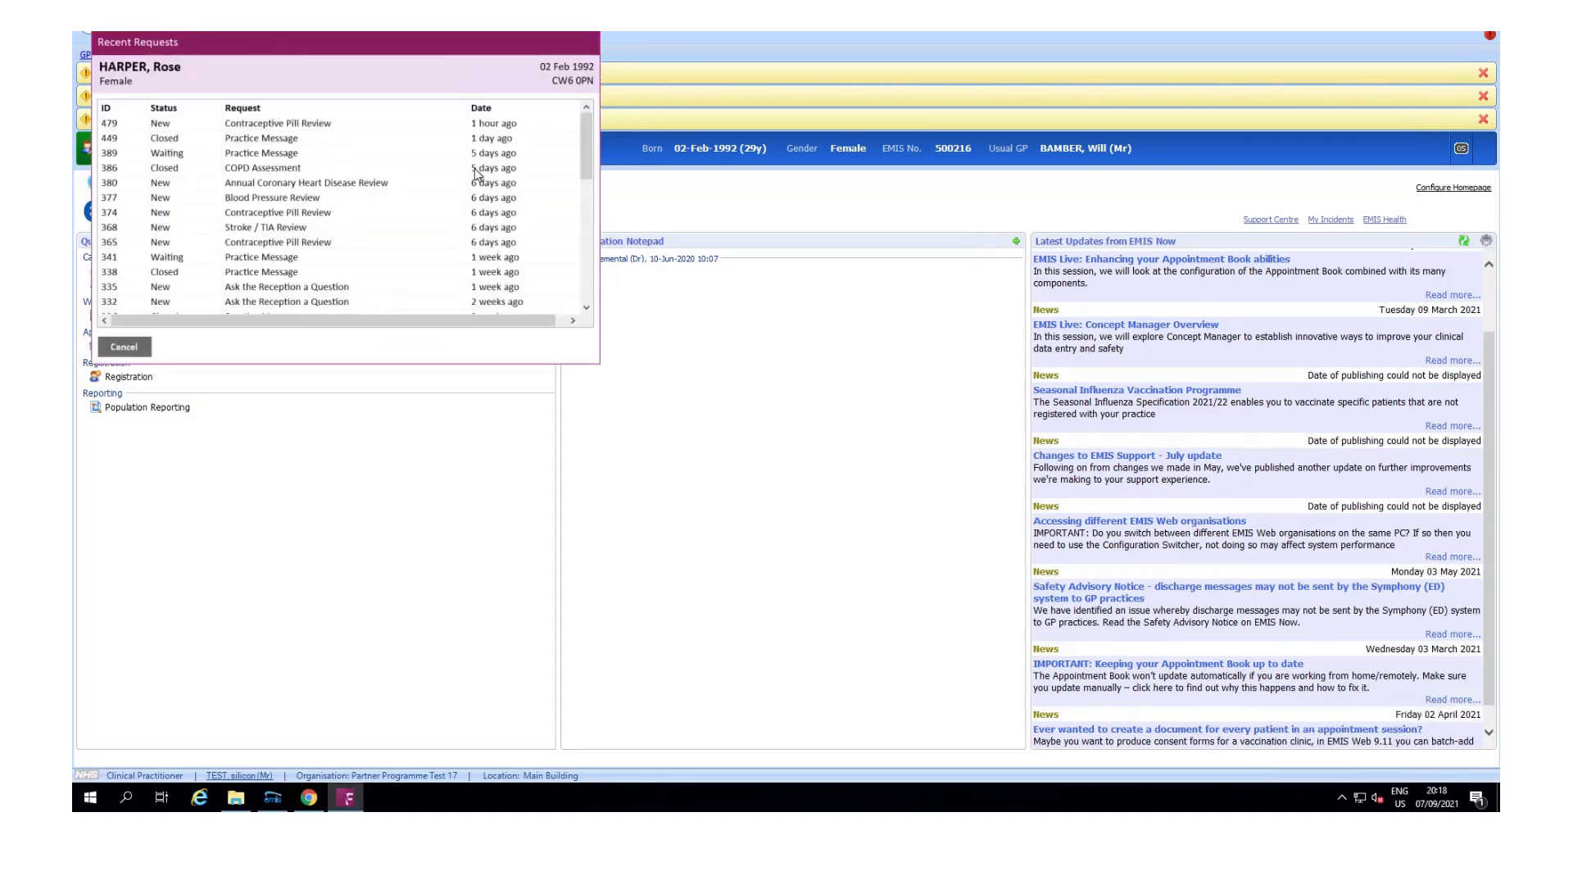
scroll(587, 232, "down", 3)
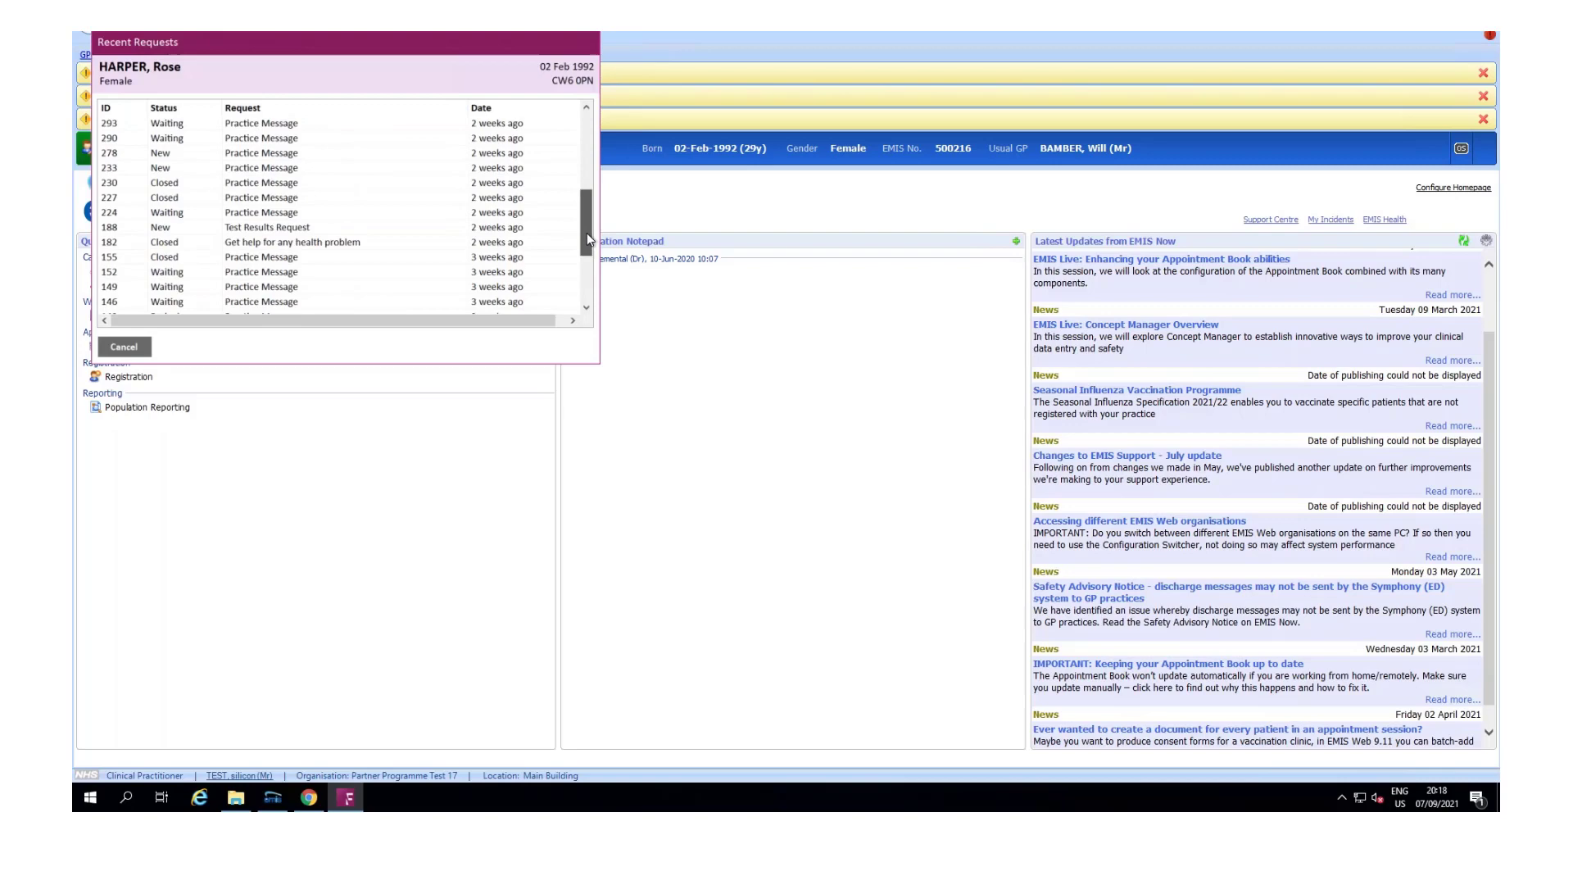
scroll(584, 262, "up", 3)
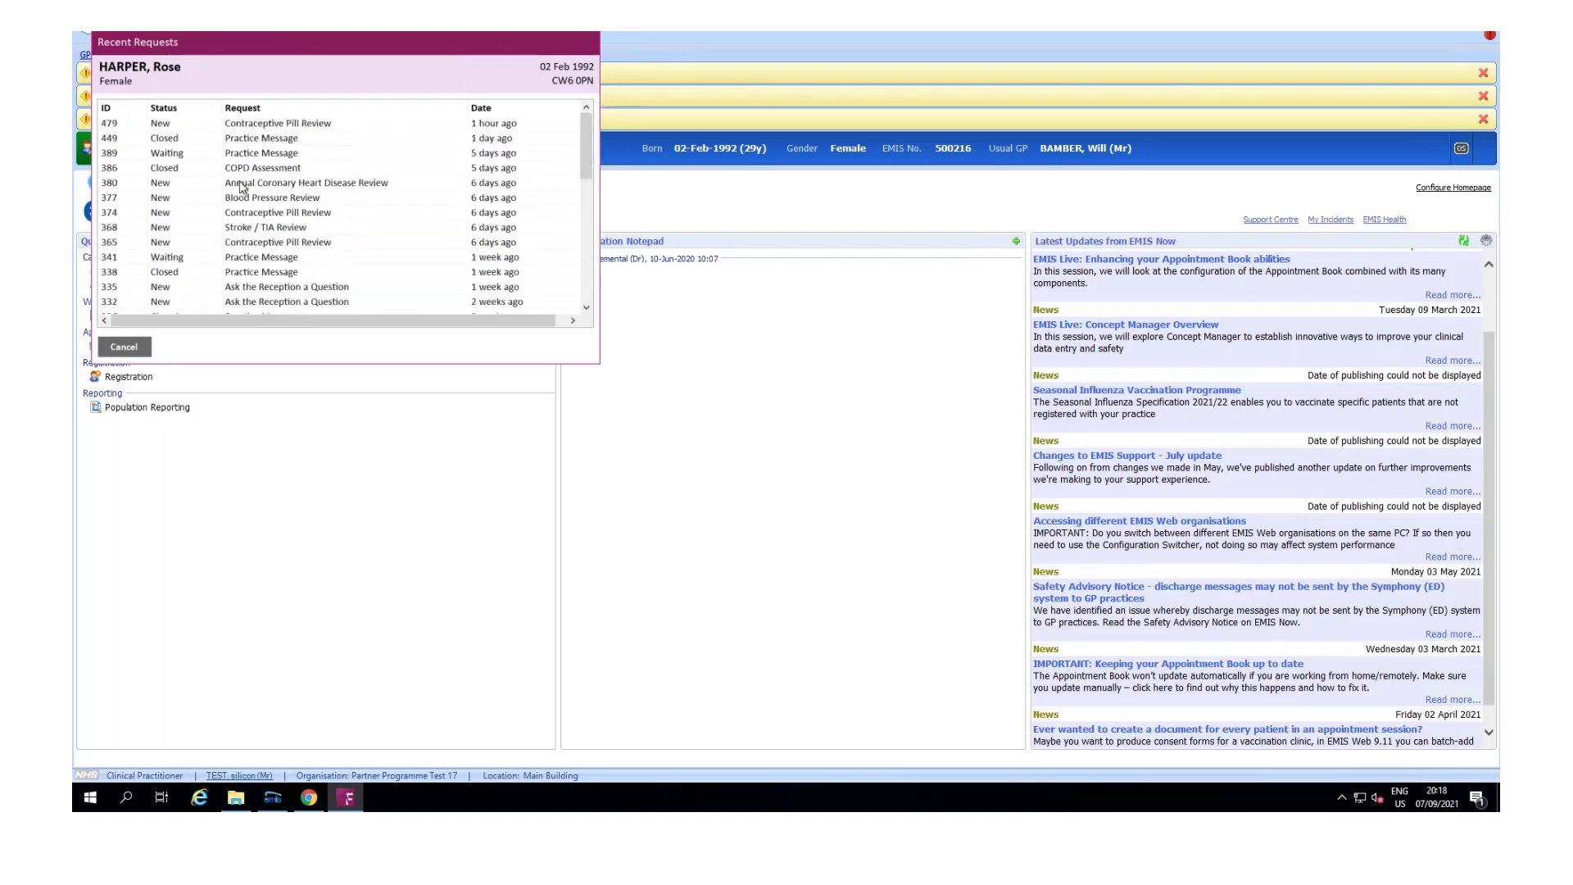
left_click(294, 195)
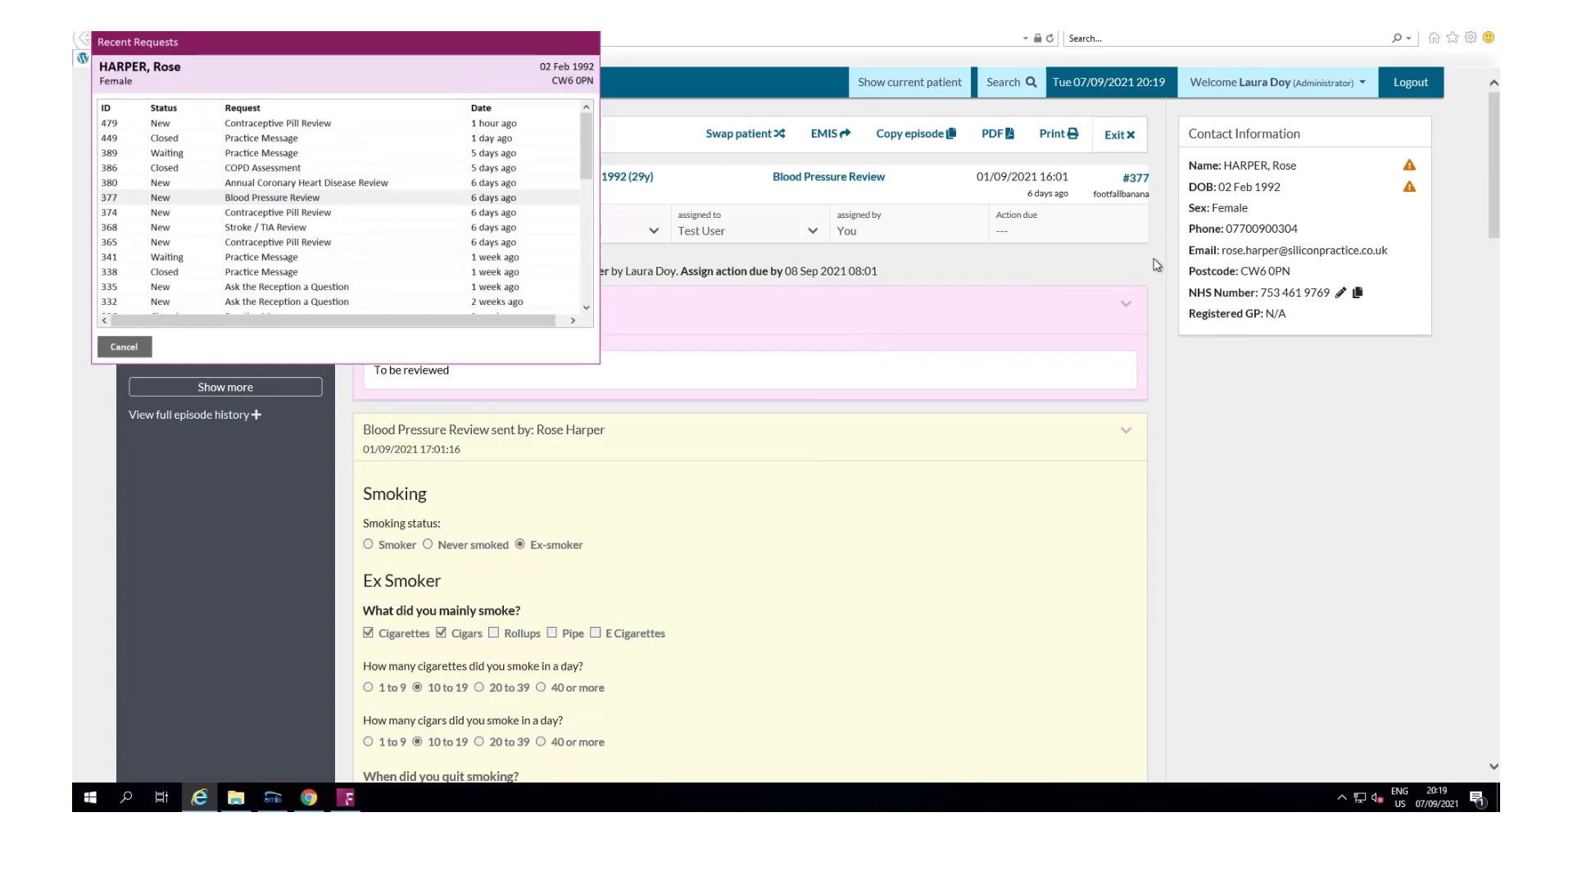
scroll(878, 421, "down", 10)
scroll(882, 421, "up", 10)
key("alt+Tab")
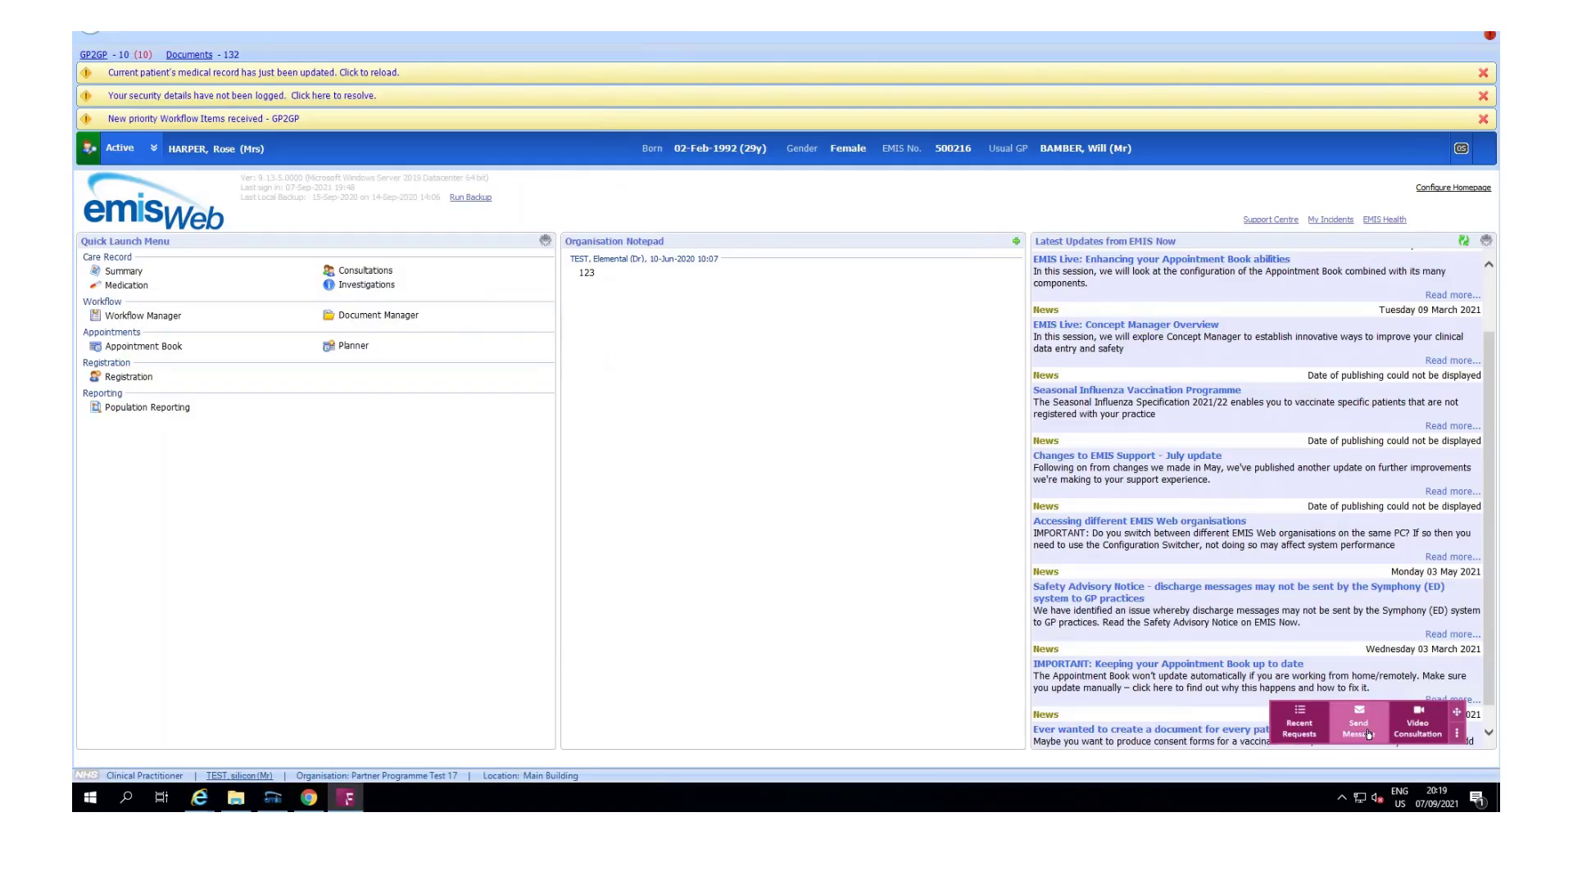
left_click(1359, 722)
left_click(209, 163)
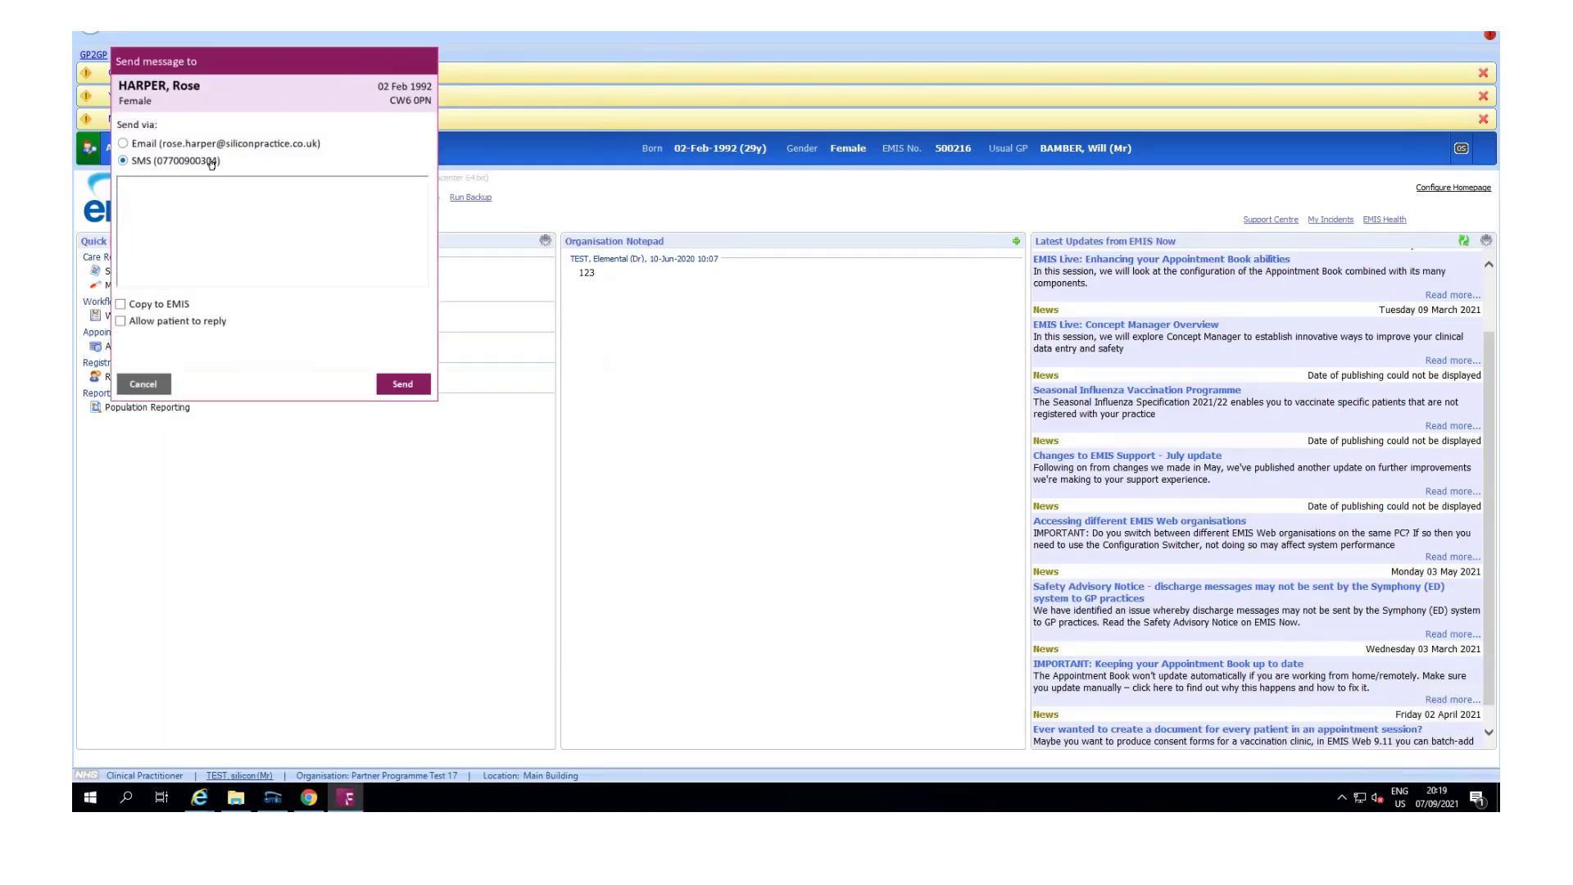
type("Hi Emily,")
key("Return")
key("Return")
type("Can you please come in to see me at 2pm today?")
key("Return")
key("Return")
type("Thank you")
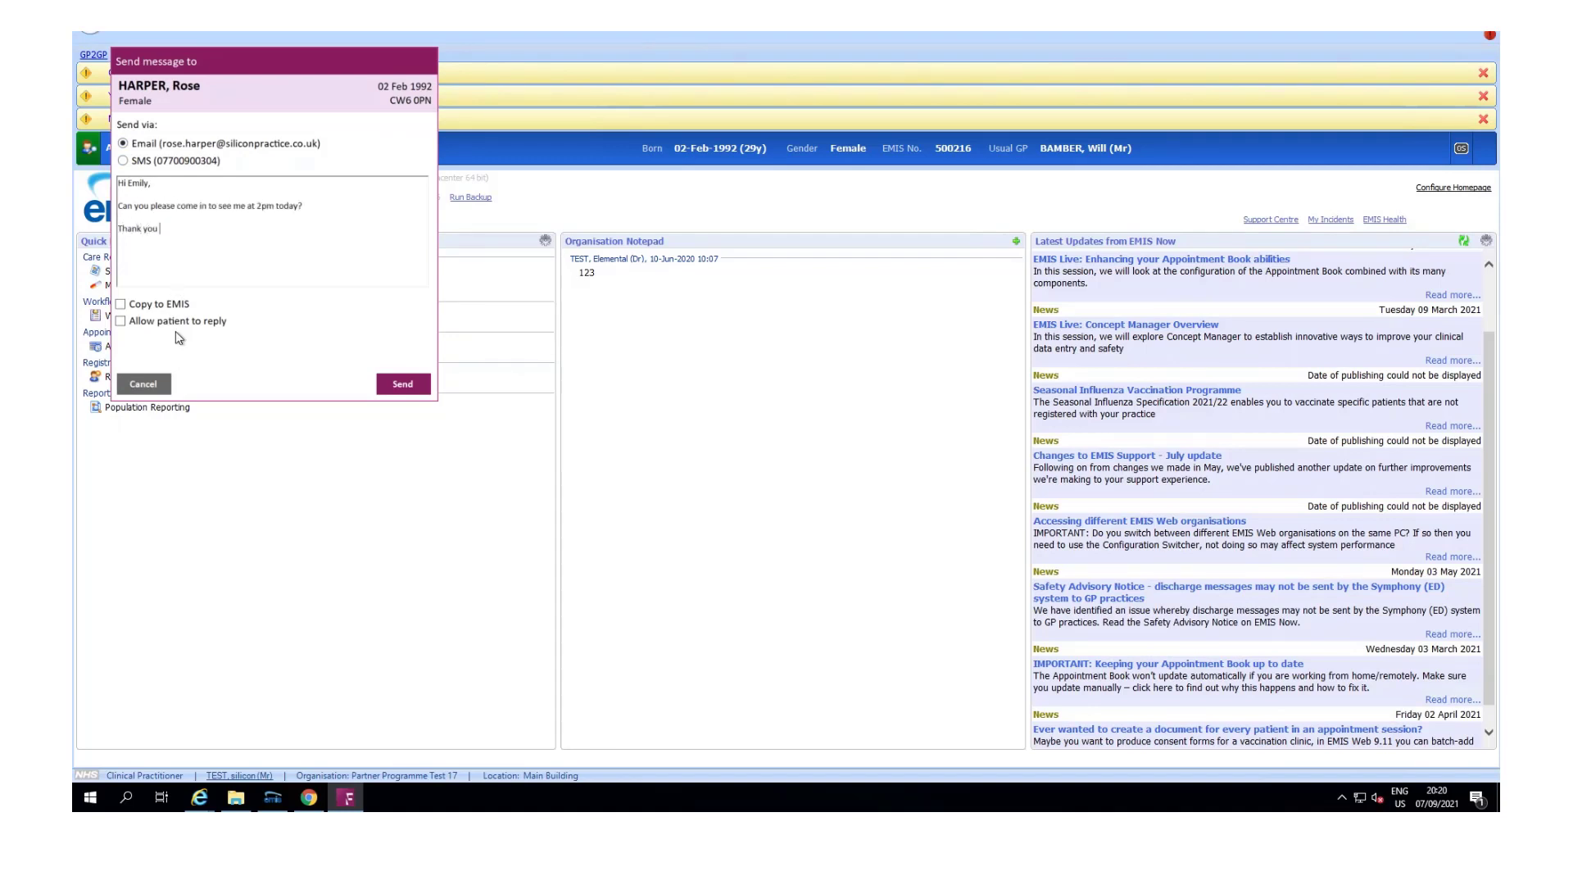
left_click(173, 308)
left_click(177, 325)
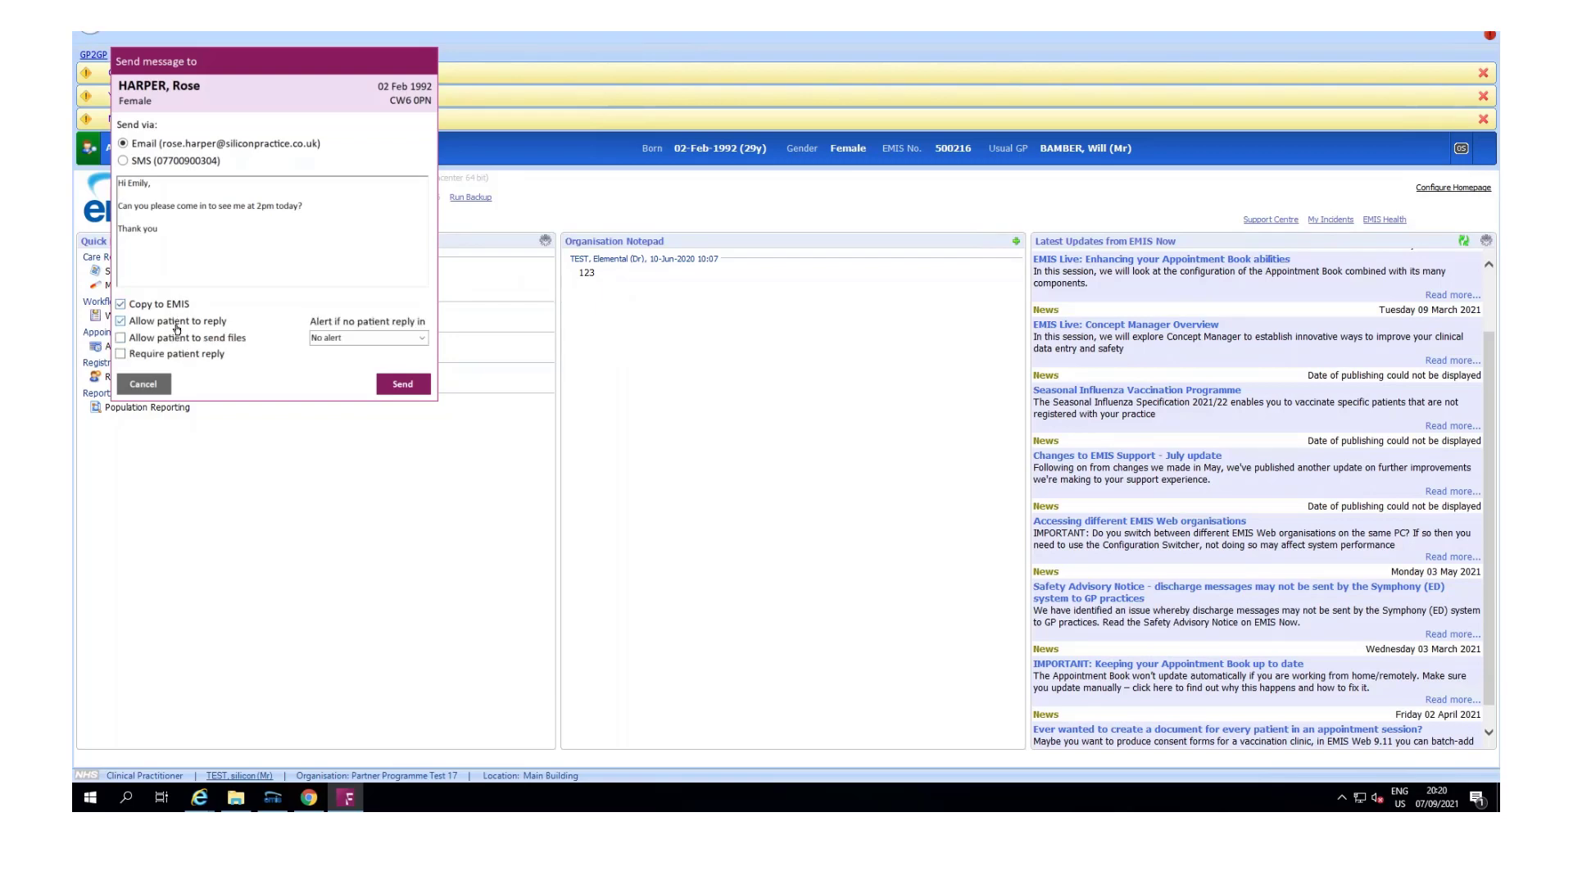
left_click(180, 340)
left_click(182, 361)
left_click(360, 340)
left_click(422, 339)
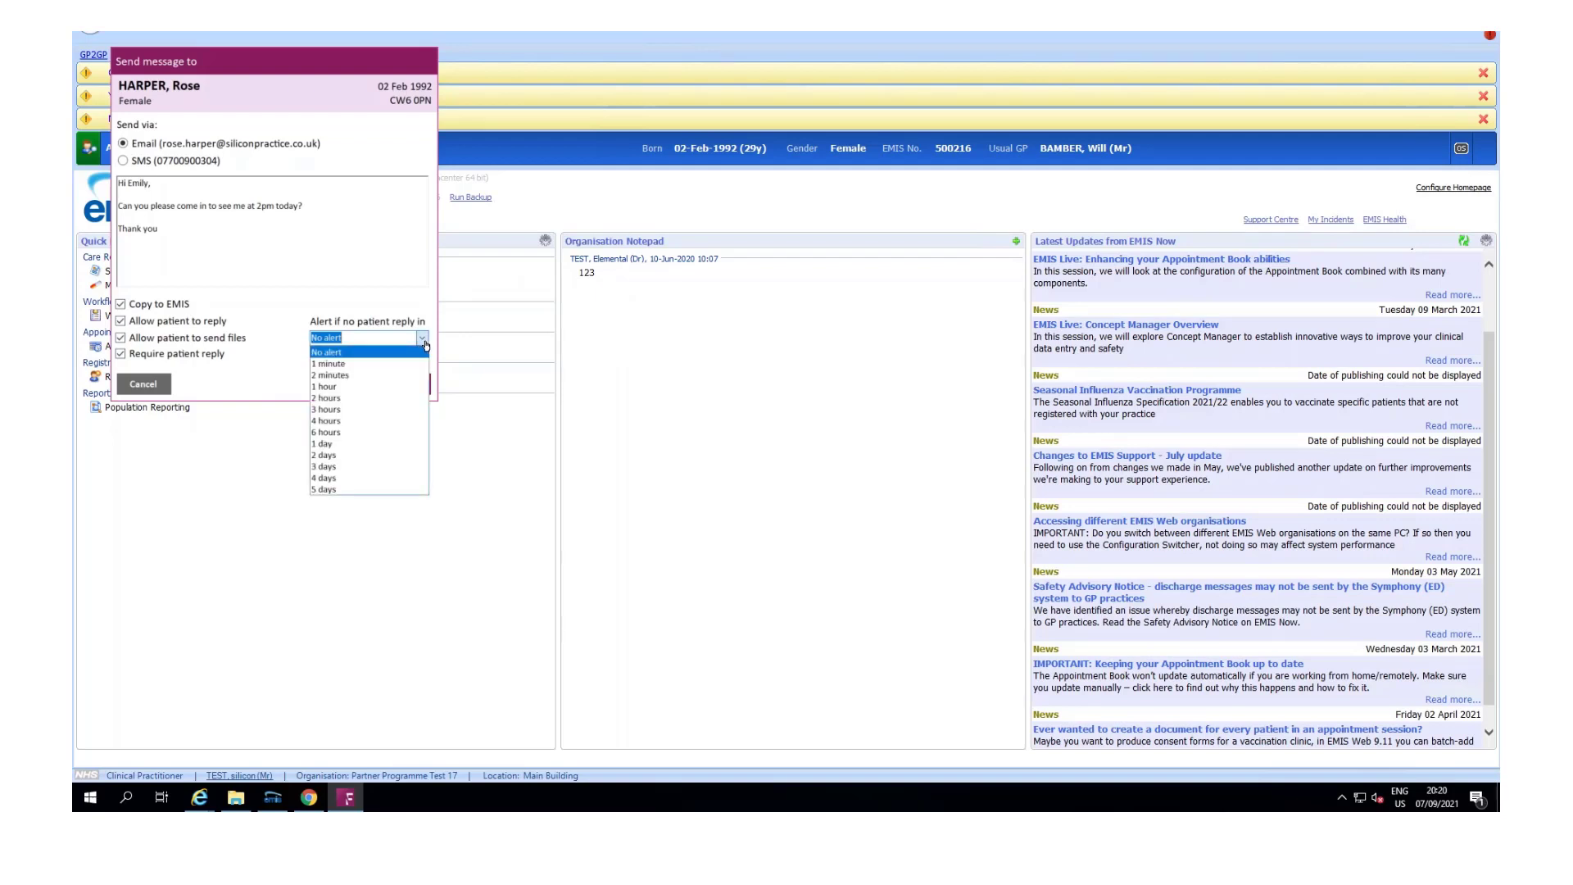
left_click(292, 309)
left_click(180, 165)
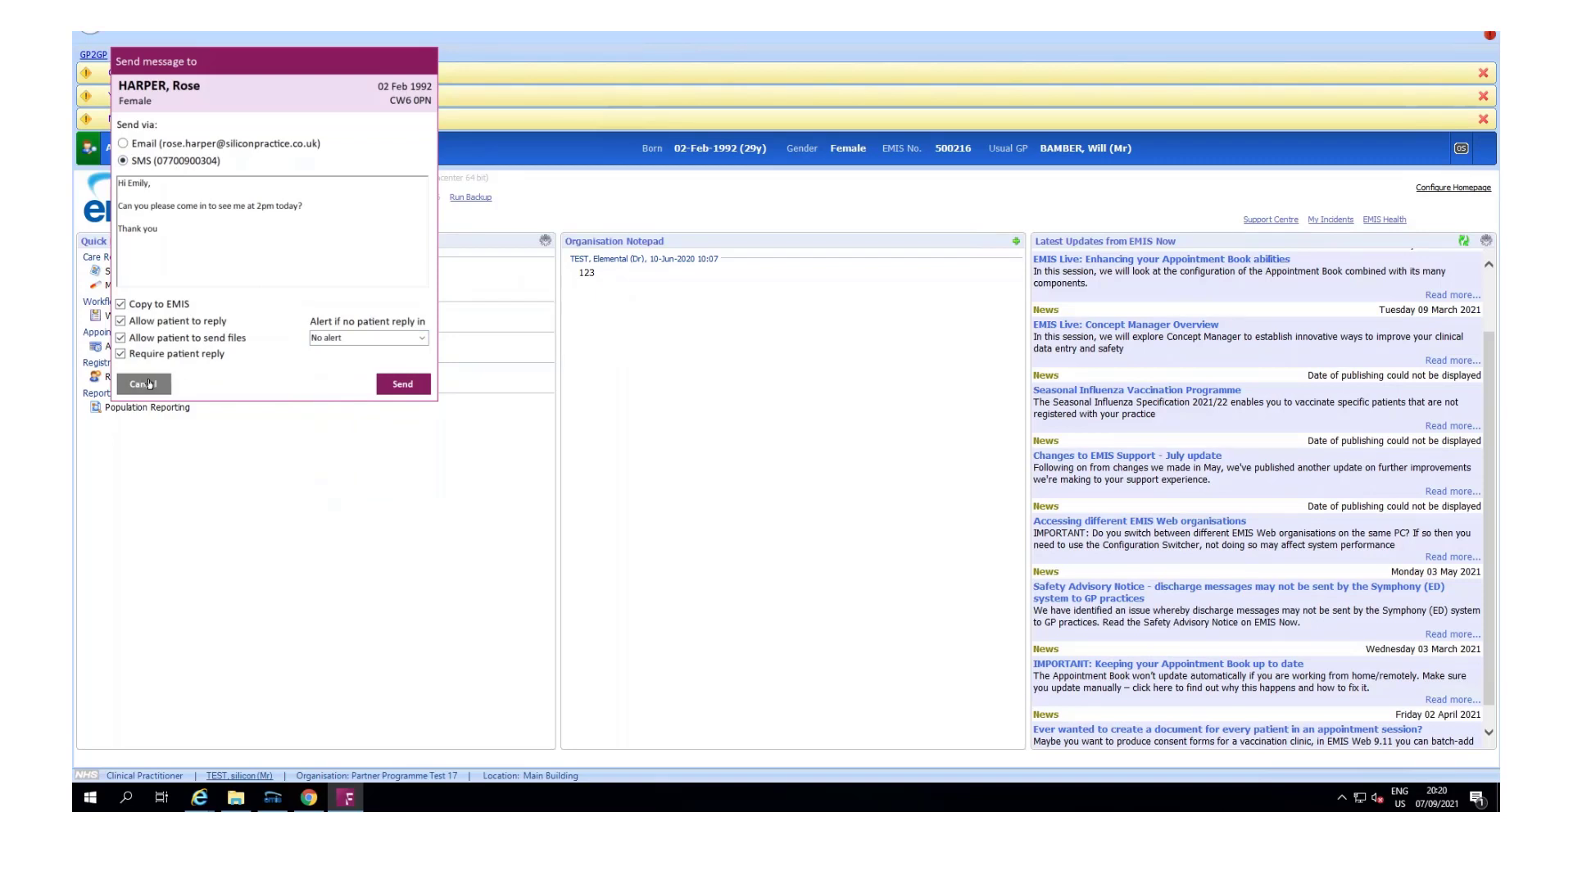
left_click(144, 383)
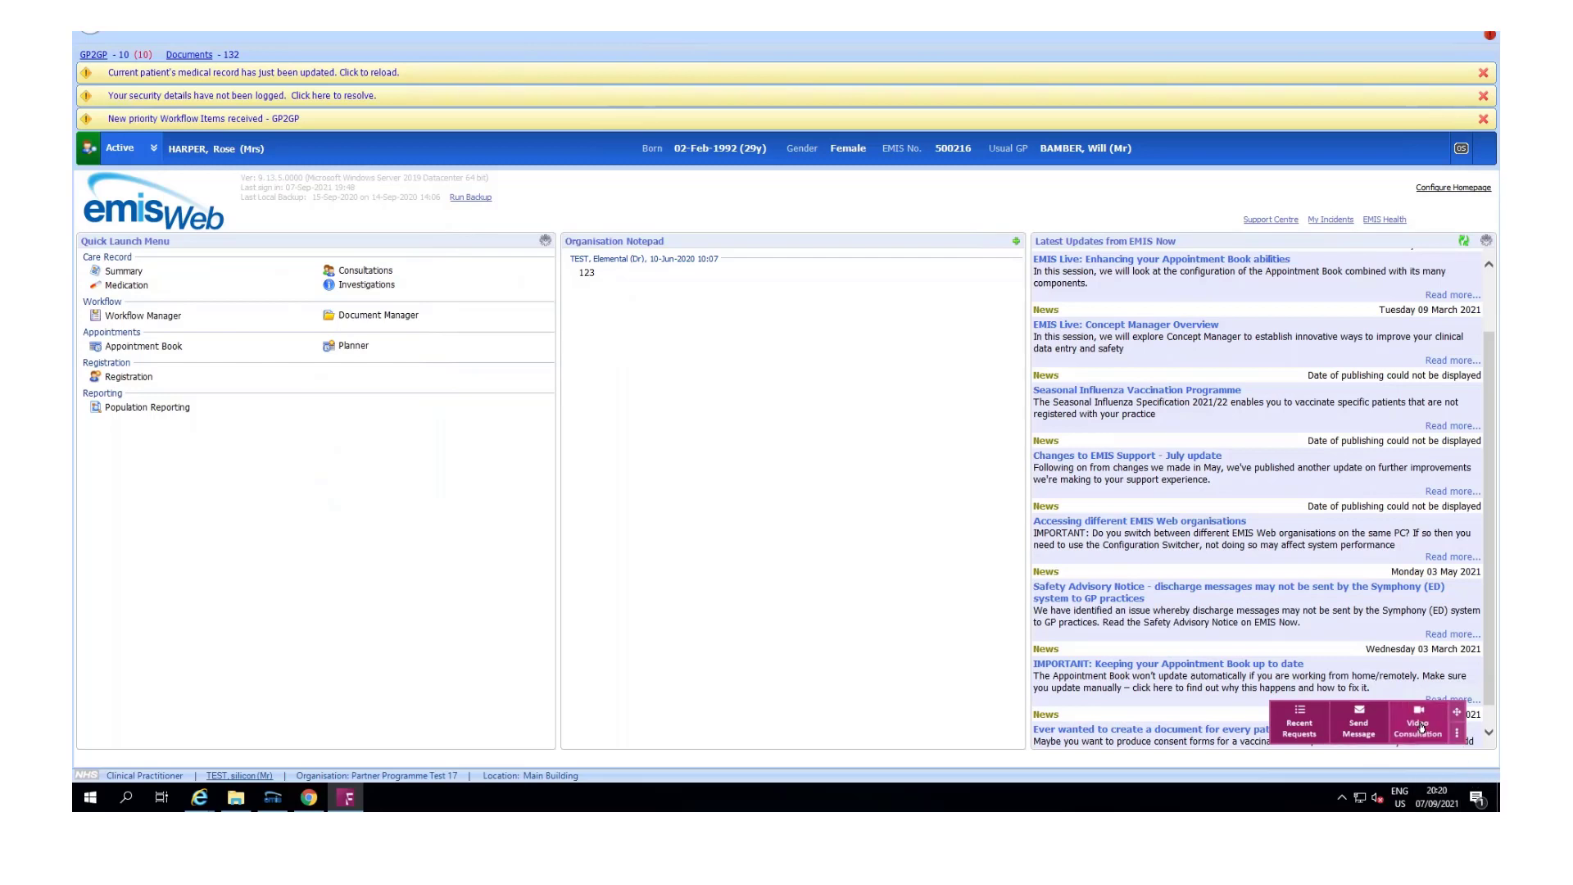
Step: Start an immediate video consultation for the patient with a chosen clinician
left_click(1420, 727)
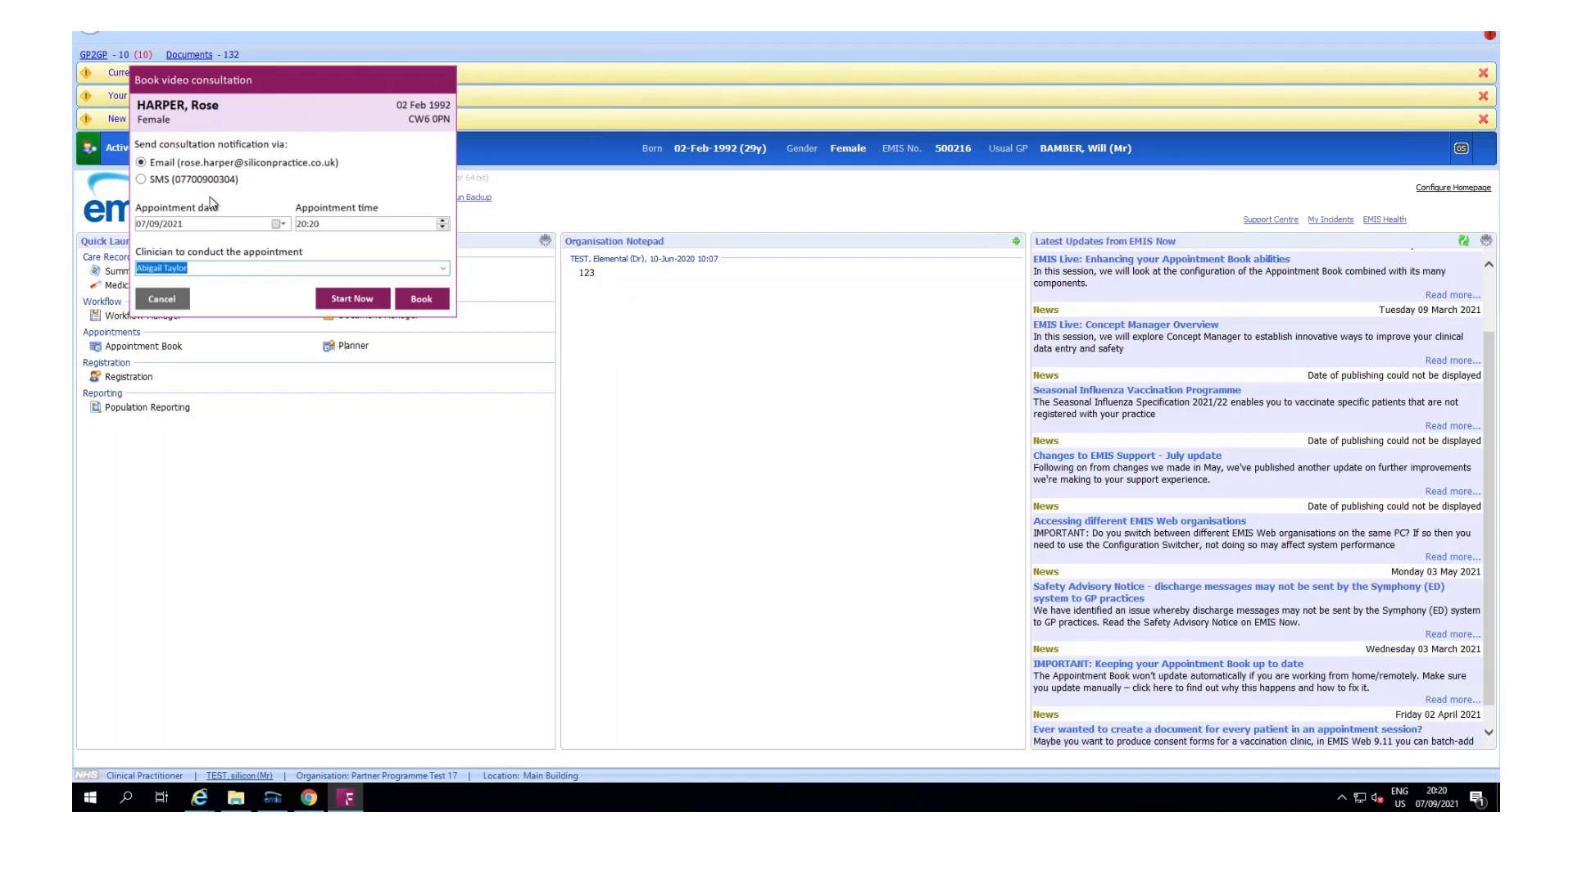
left_click(153, 185)
left_click(246, 268)
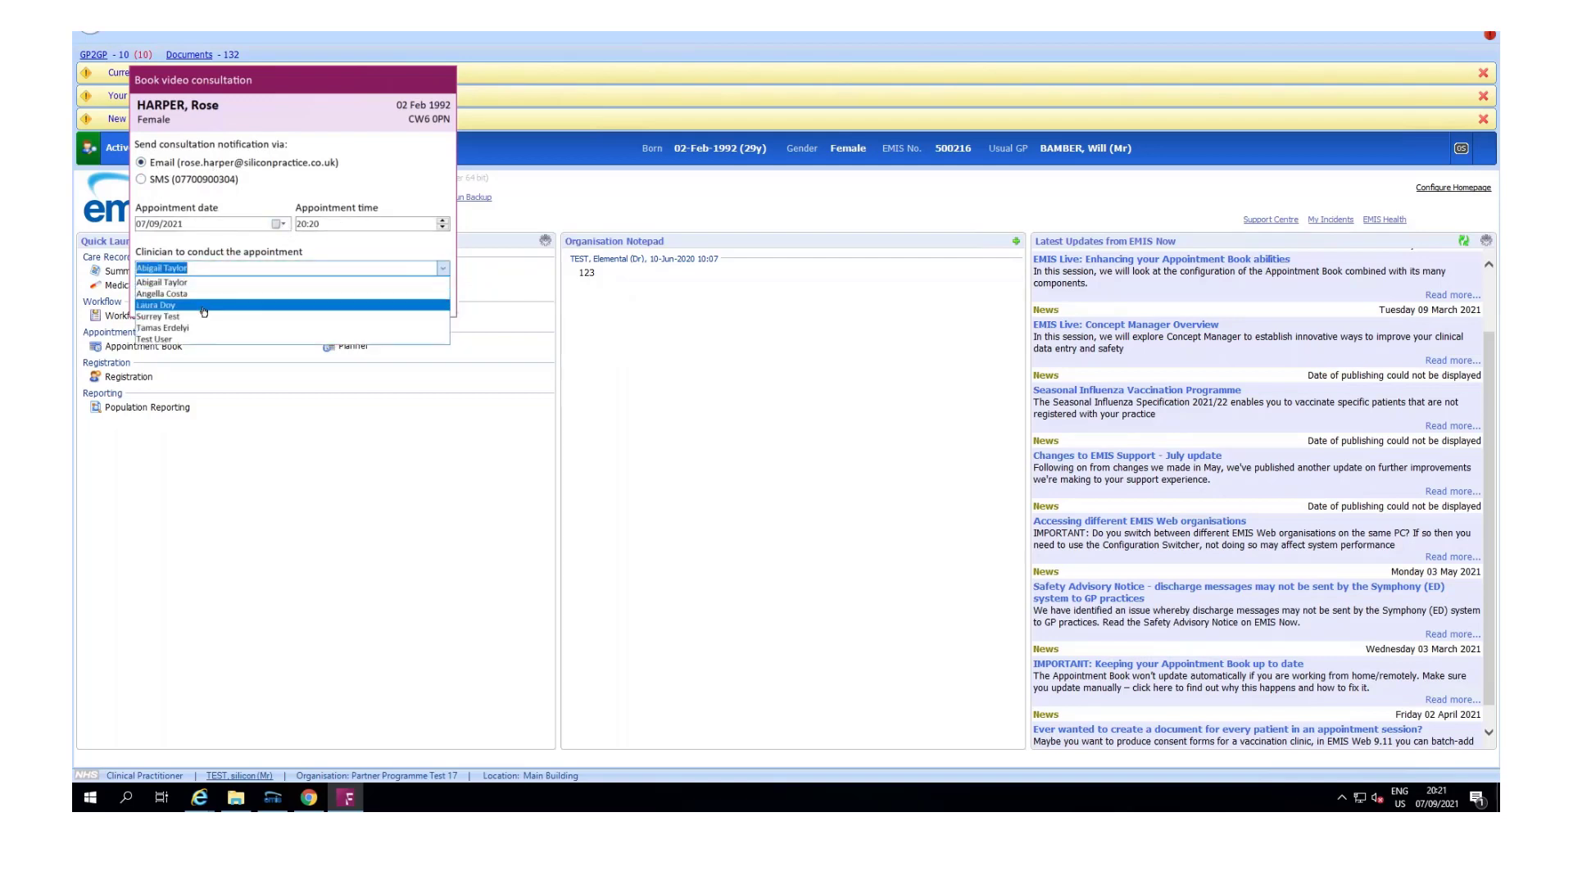
left_click(378, 309)
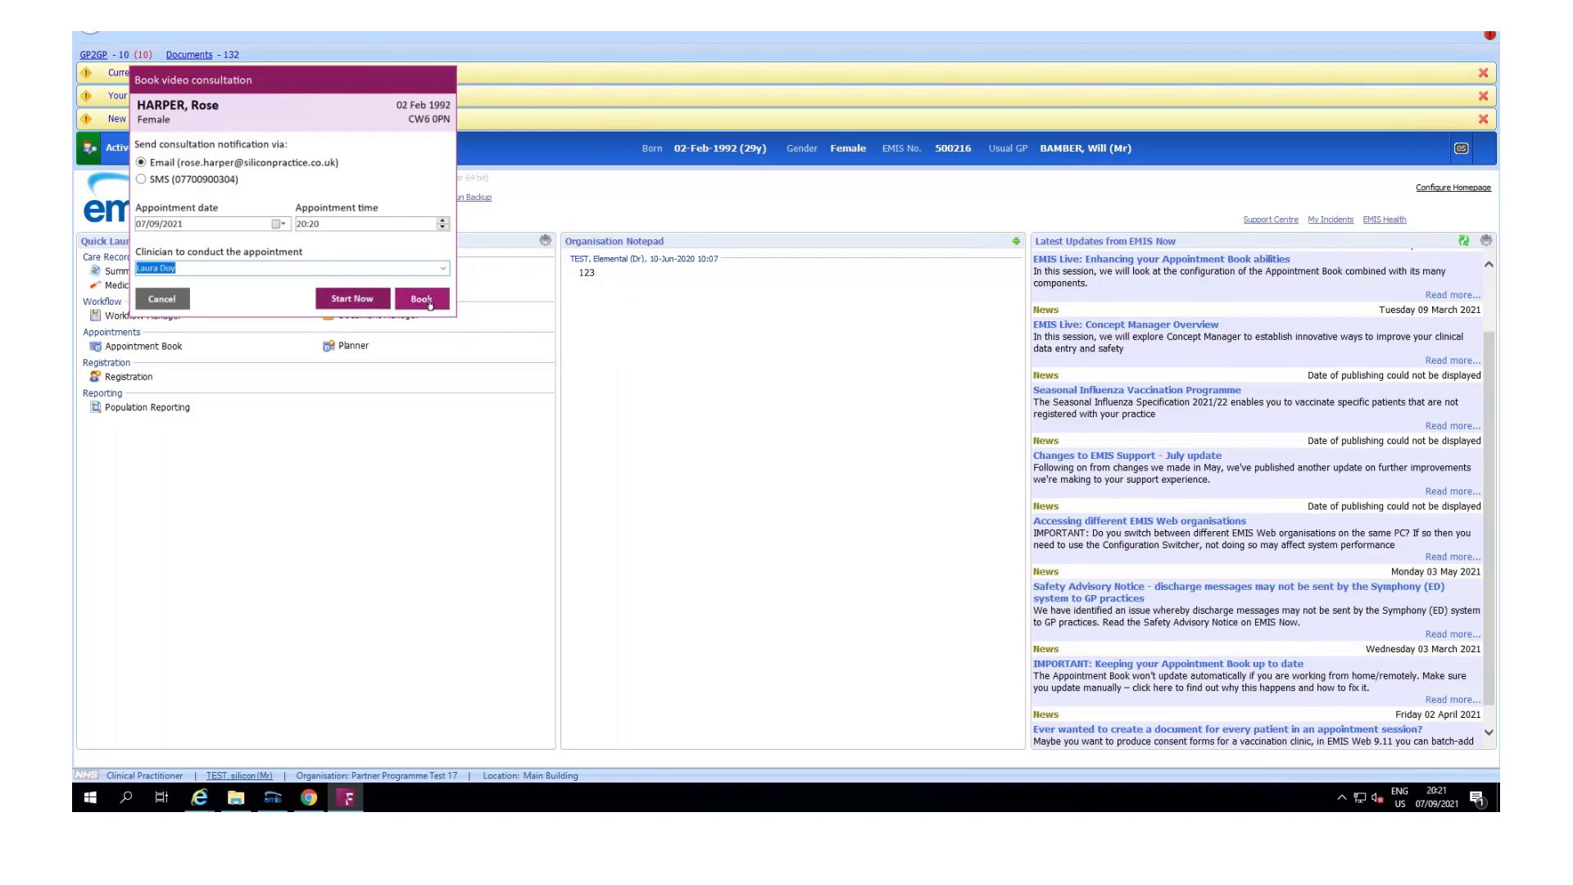
left_click(366, 308)
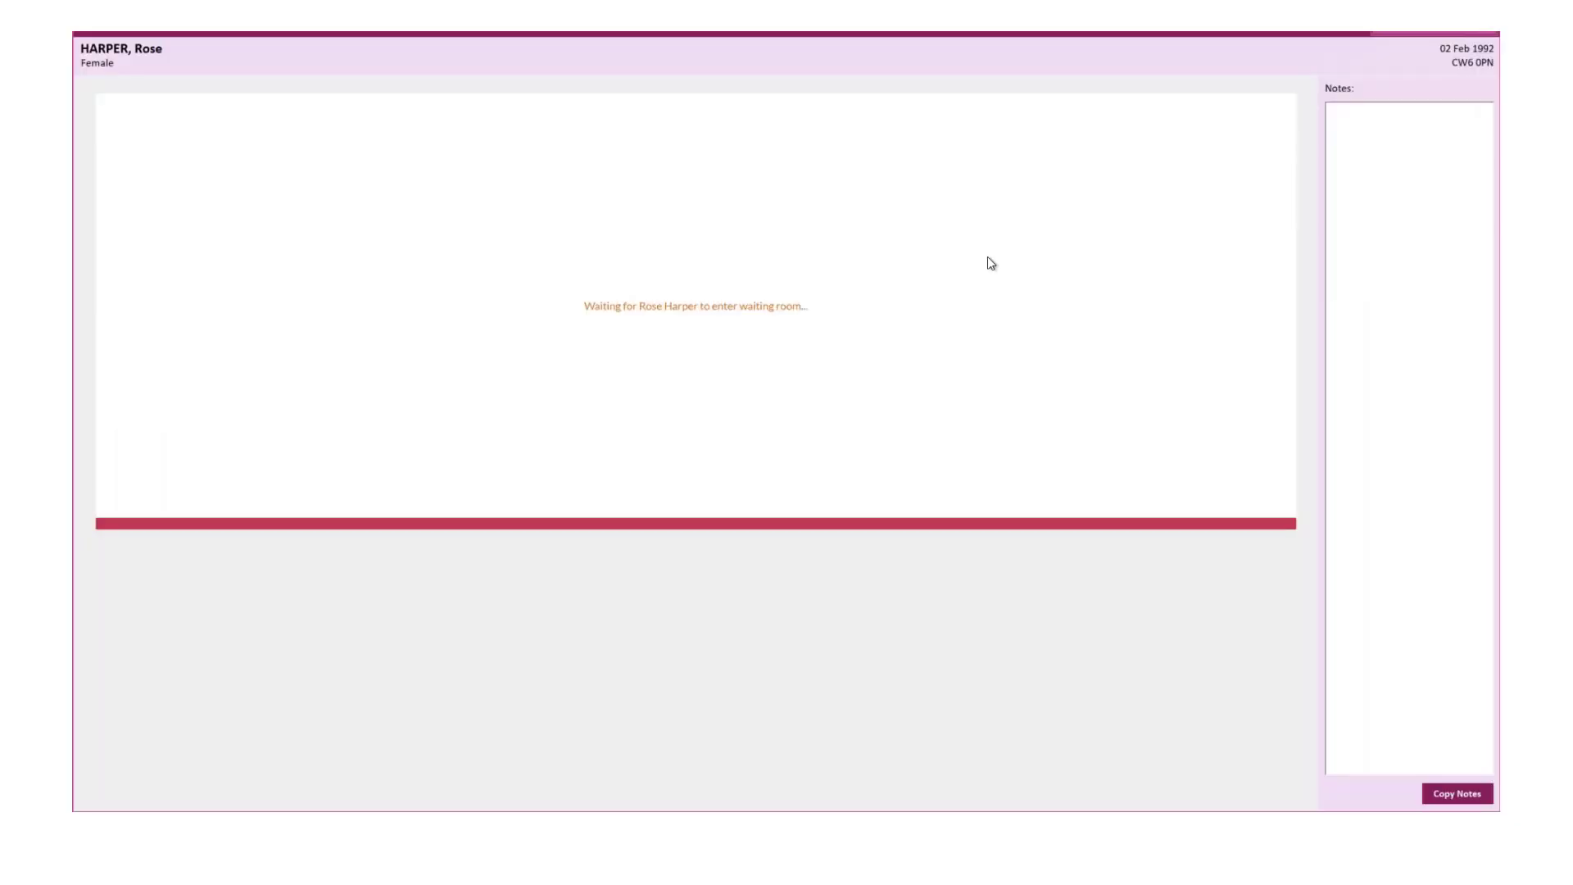
Step: Write the notes 'This is the consultation notes', end the call, and record the outcome Did not attend
left_click(1430, 355)
type("This is the consultation notes")
left_click(1456, 33)
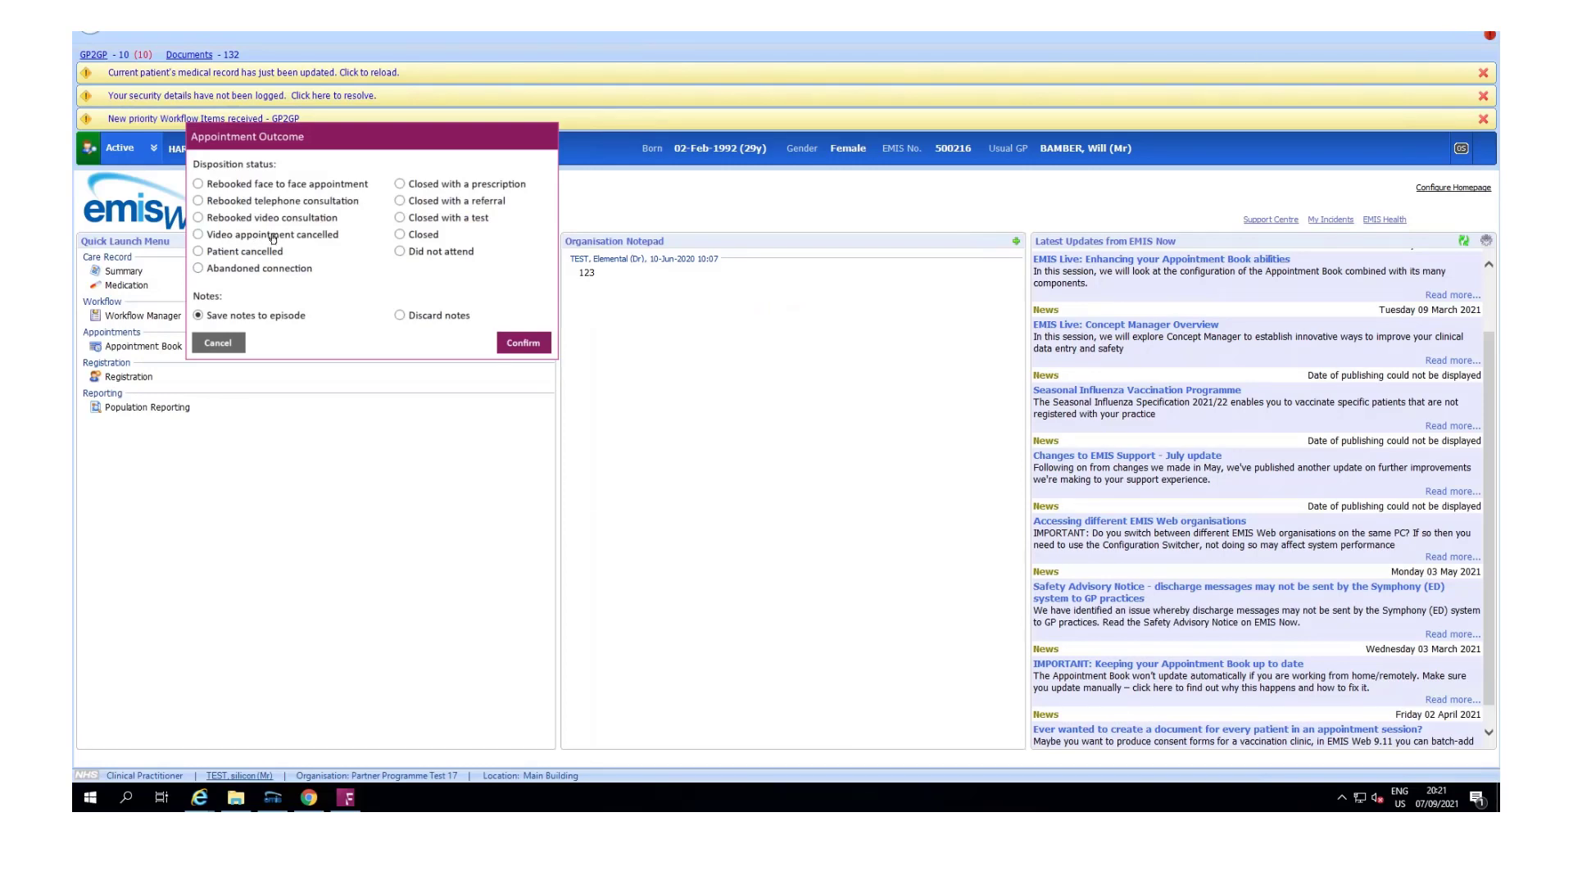
left_click(436, 256)
left_click(520, 347)
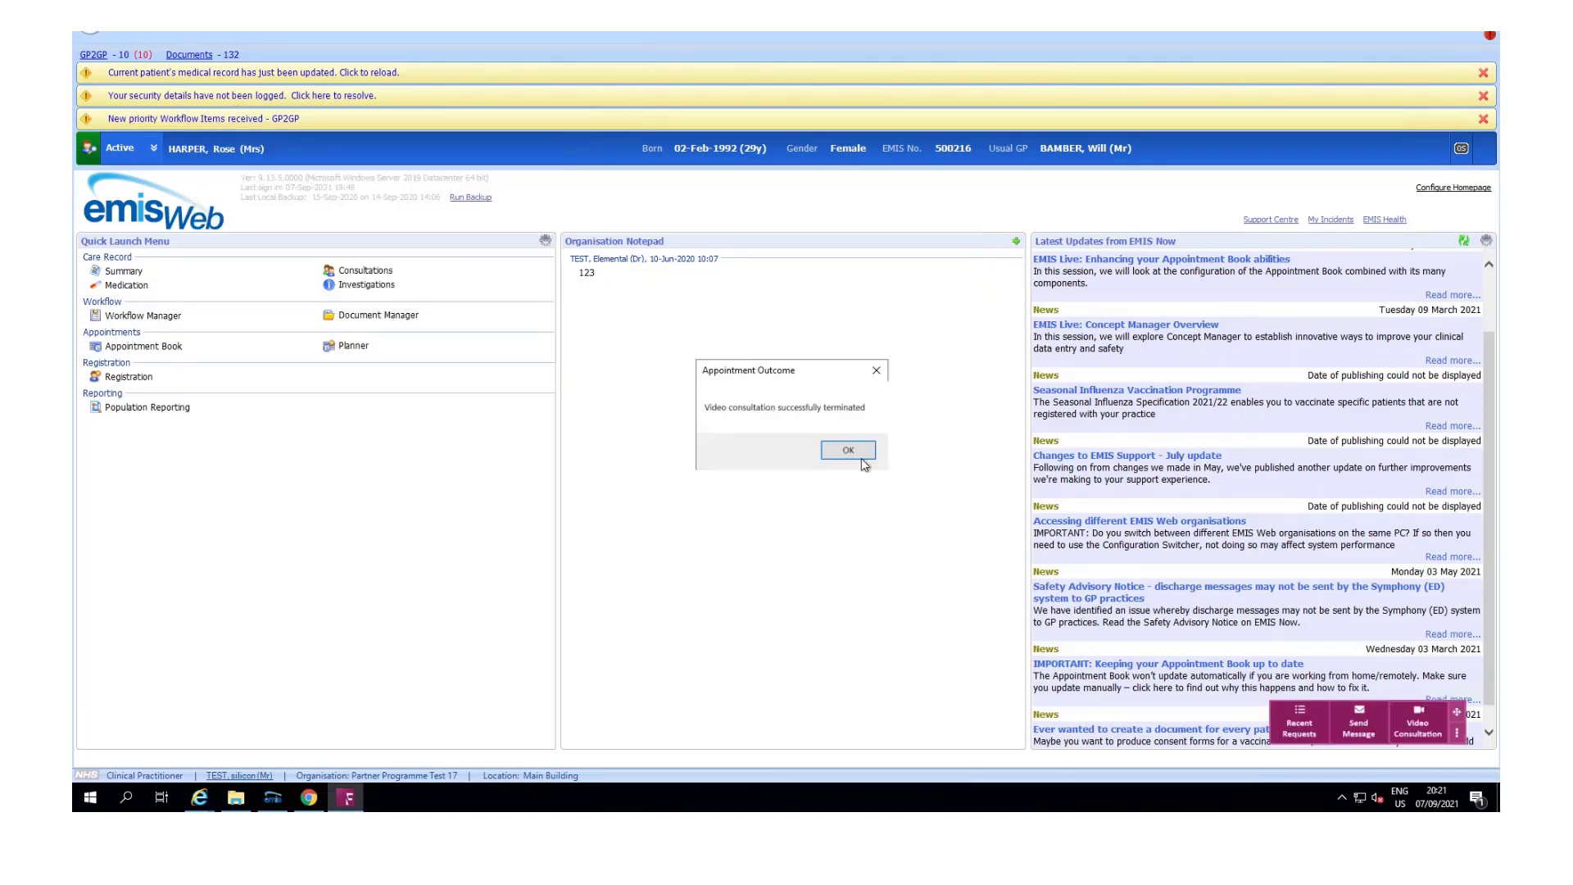
Step: Dismiss the termination confirmation and open the closed video consultation #482 from the dashboard's Closed list
left_click(855, 452)
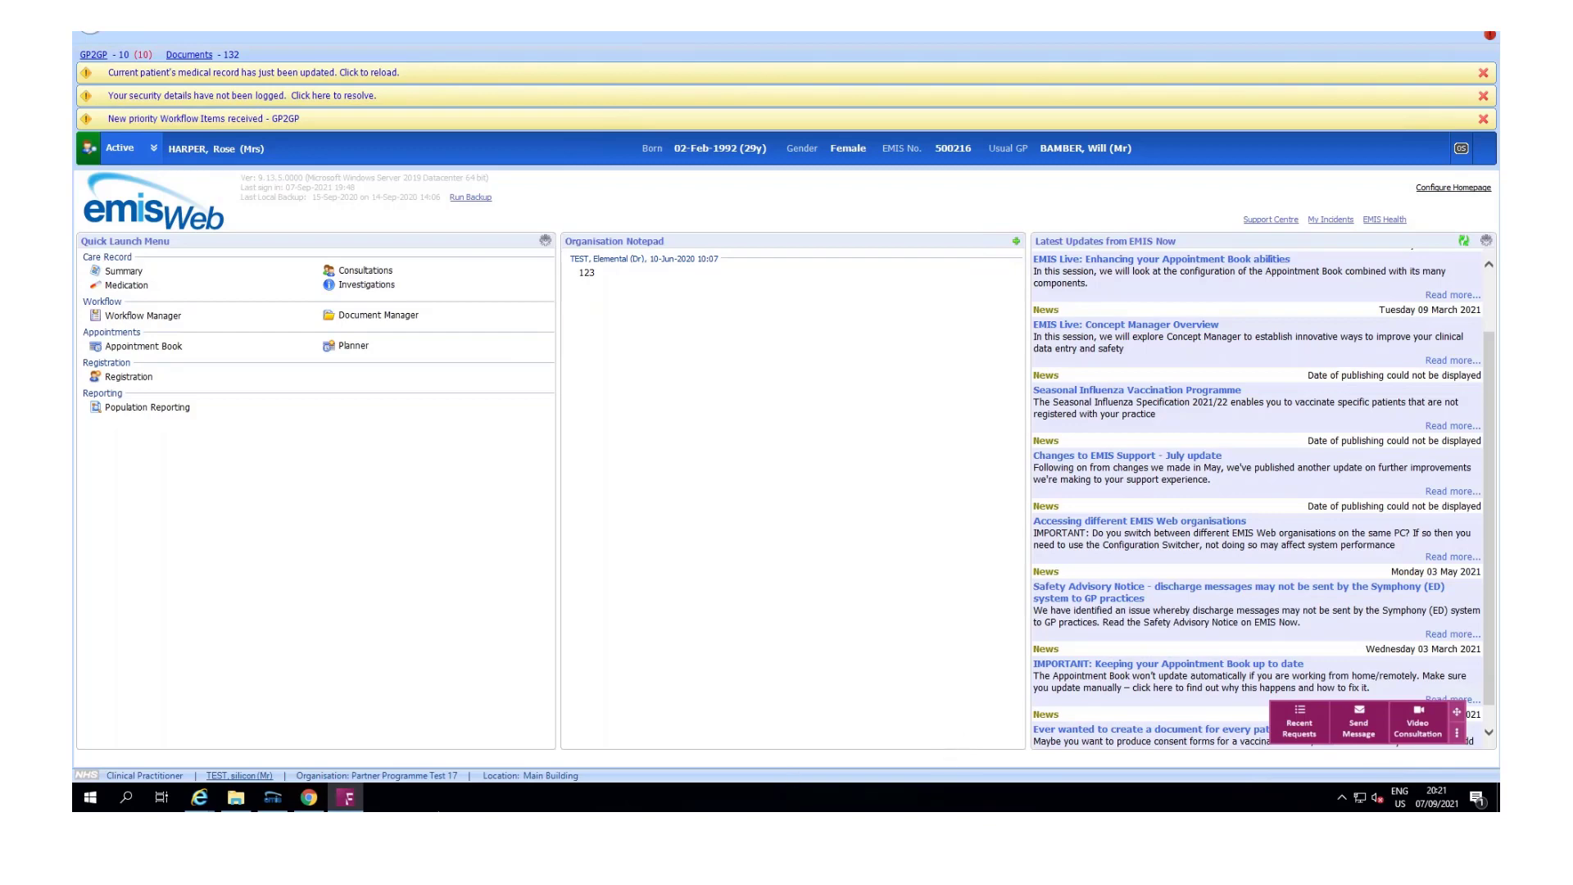
left_click(309, 798)
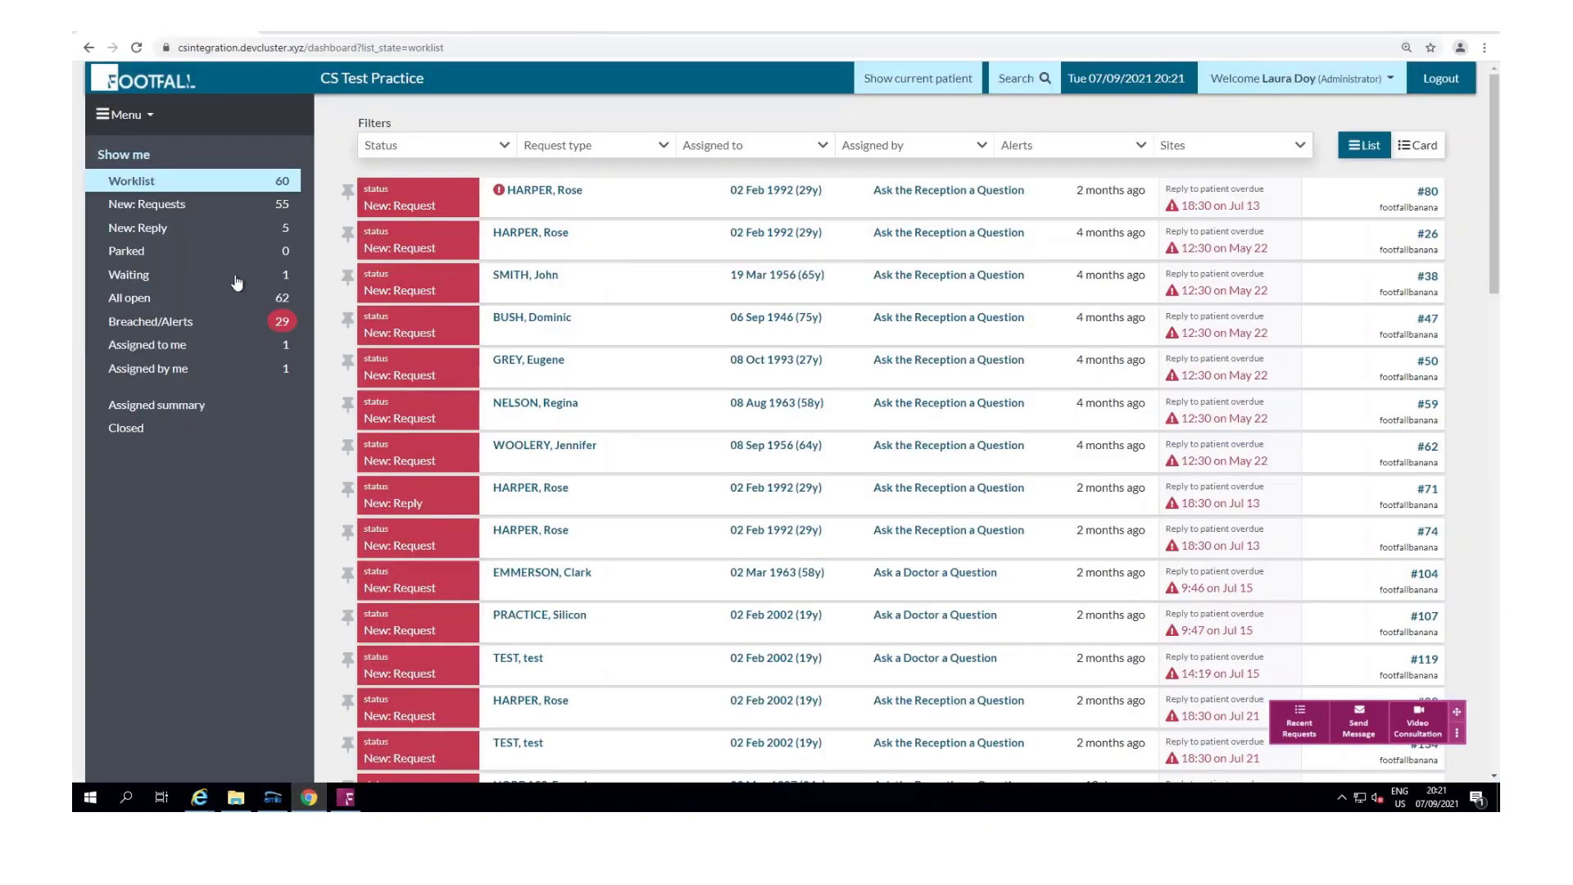
left_click(159, 443)
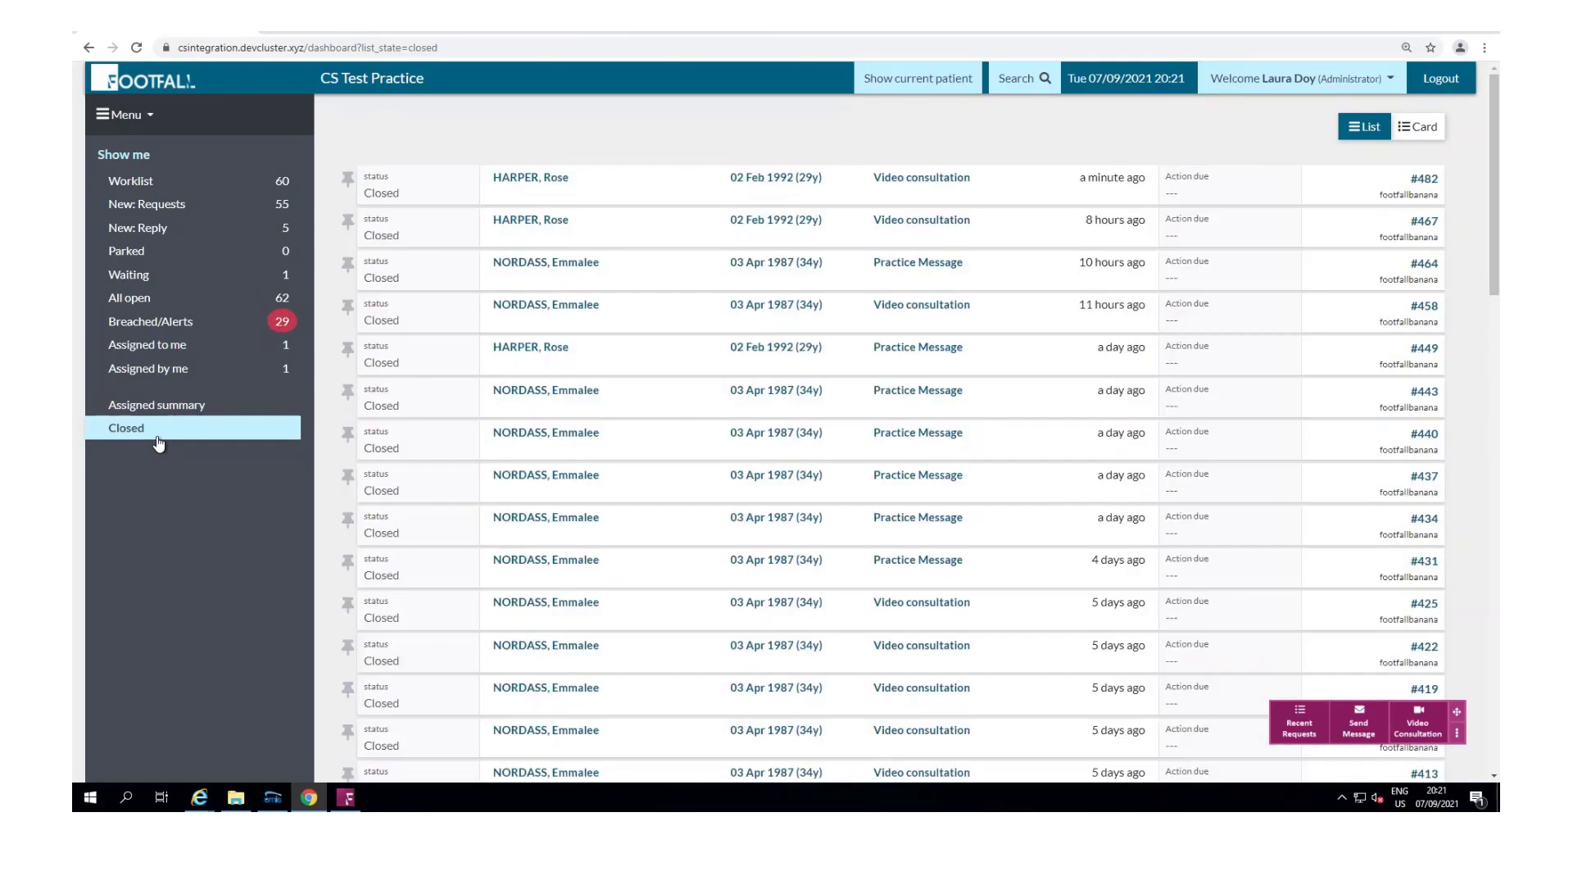
left_click(941, 190)
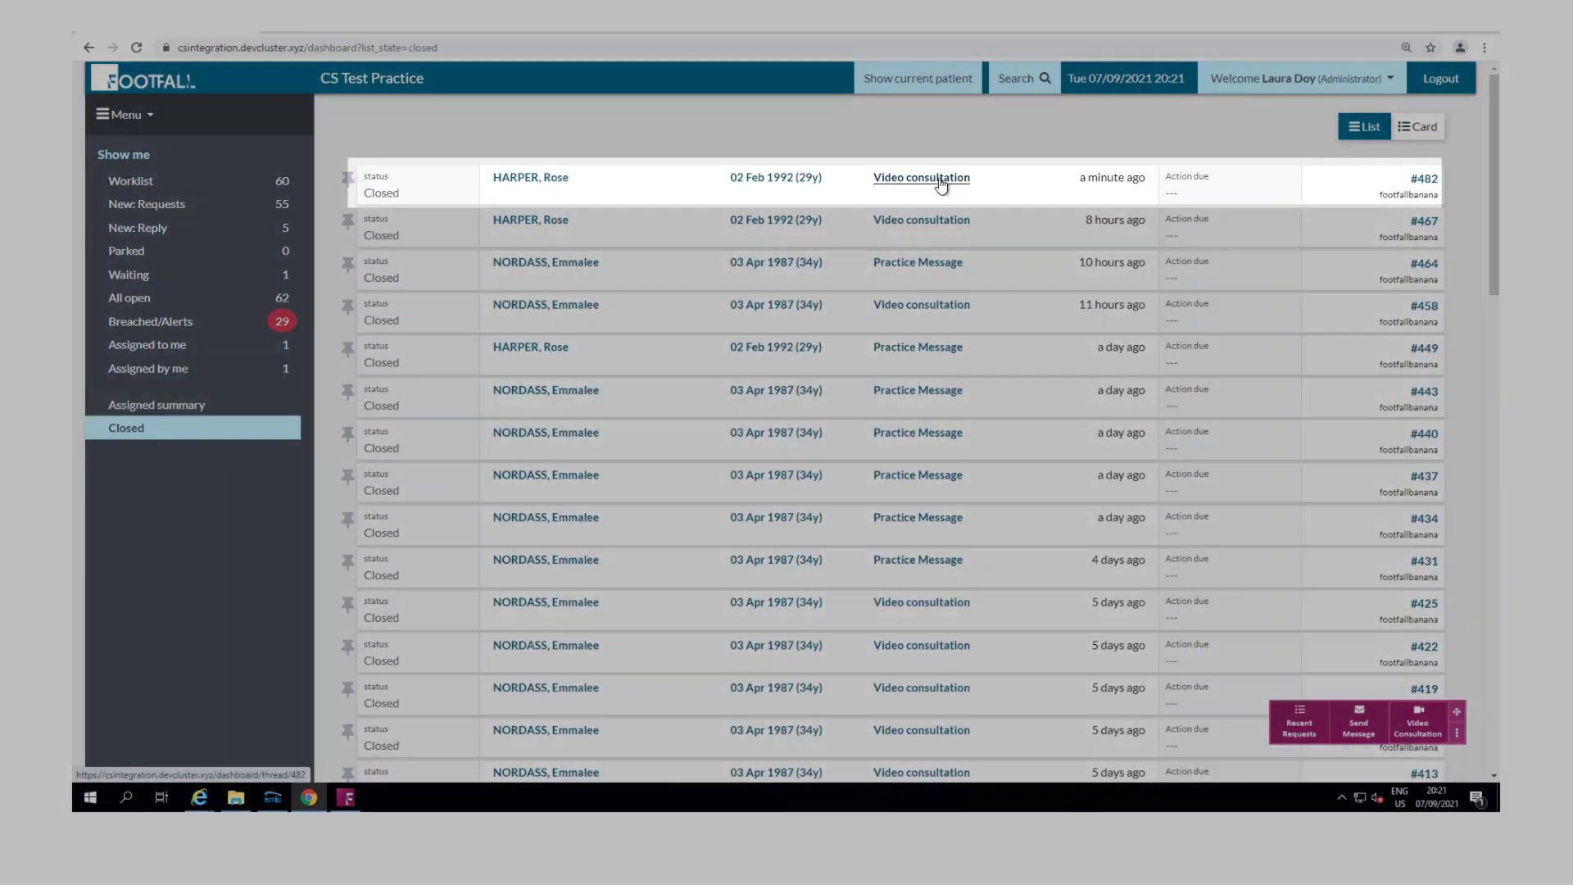